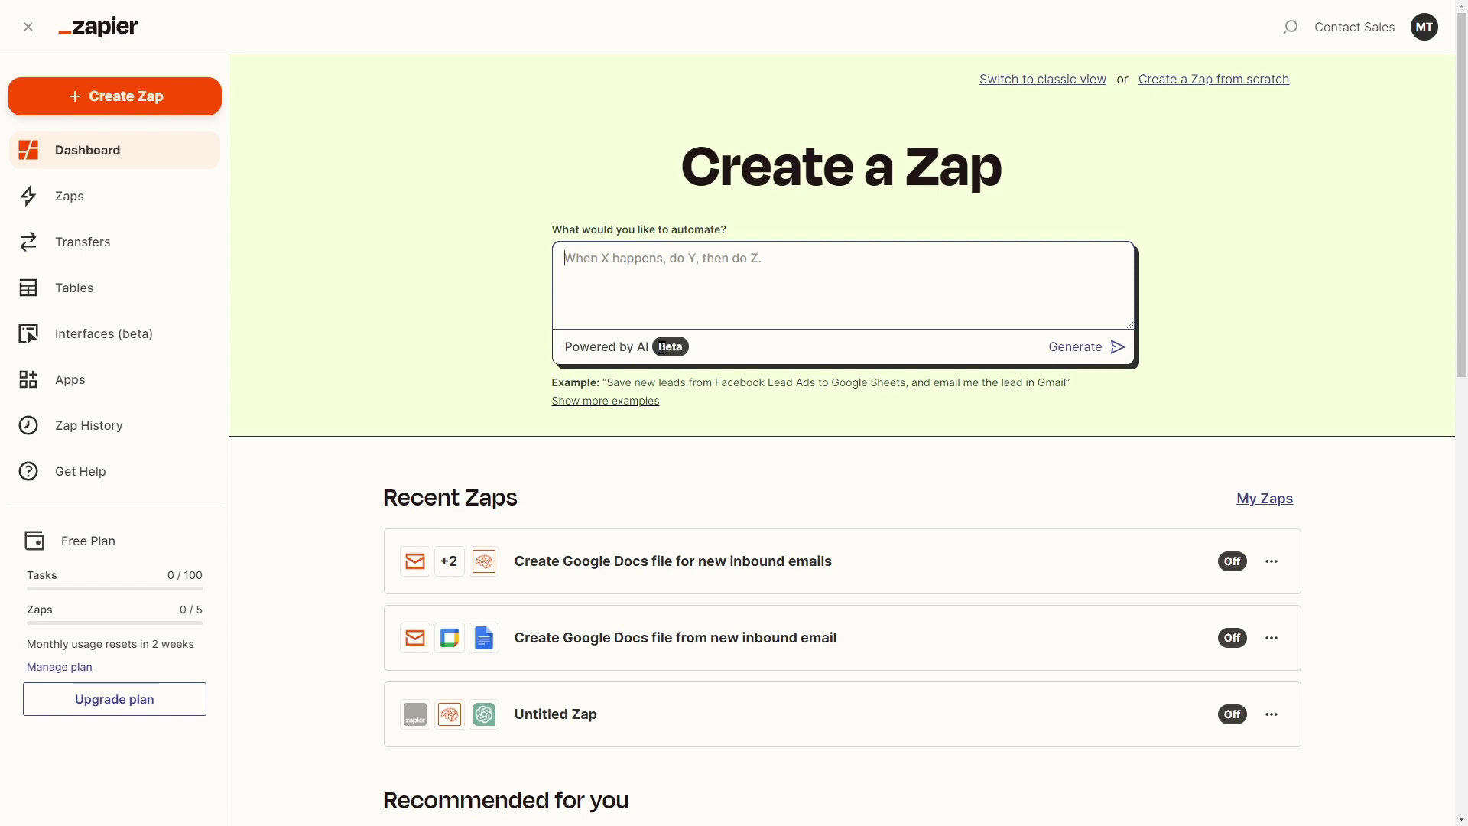
Generate a Zap from the prompt "Every day, pick some attachments from Google Drive and send them via Gmail".
{"action": "type", "text": "E"}
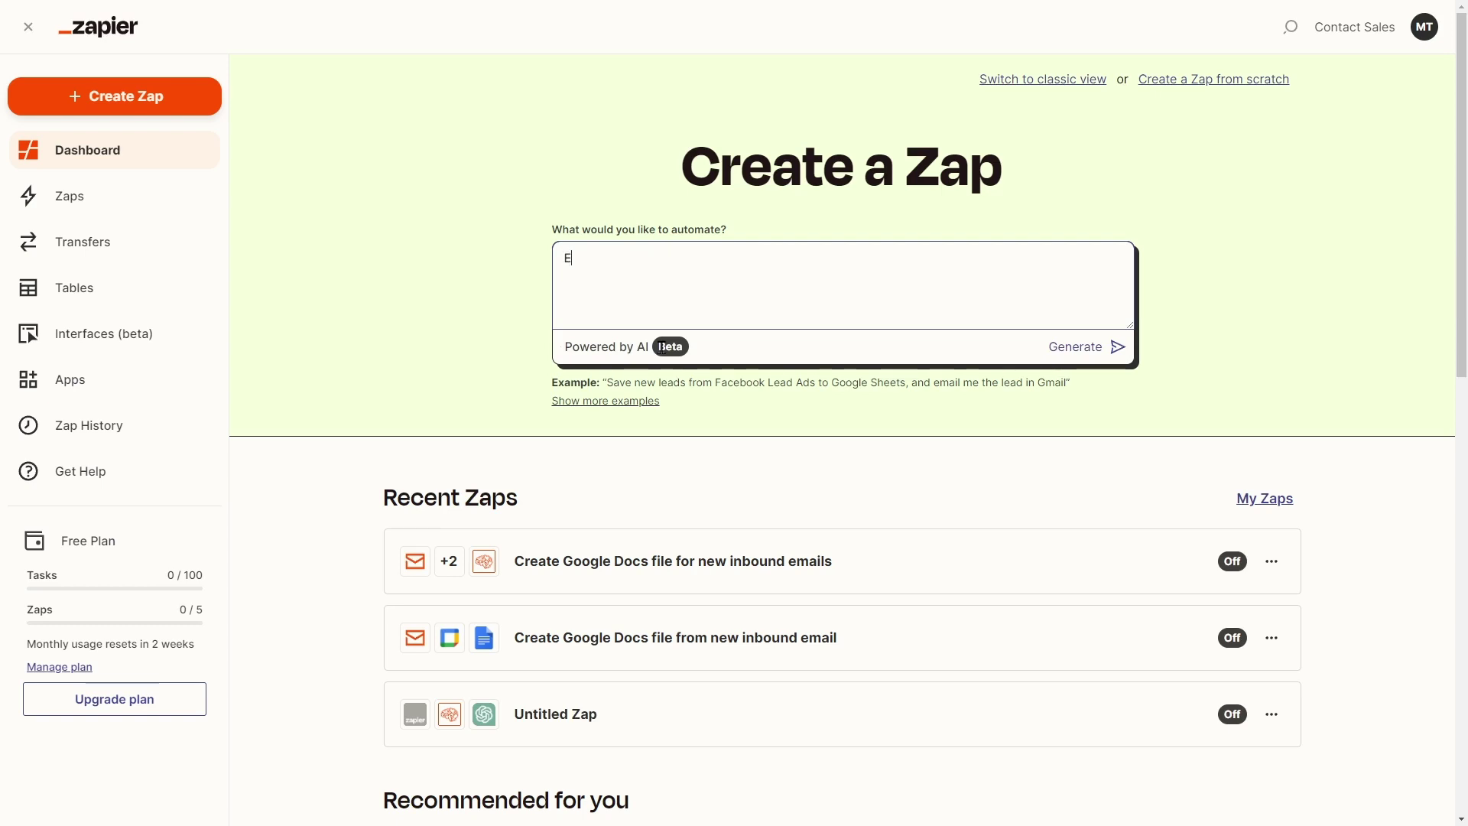
{"action": "type", "text": "very day, pick some at"}
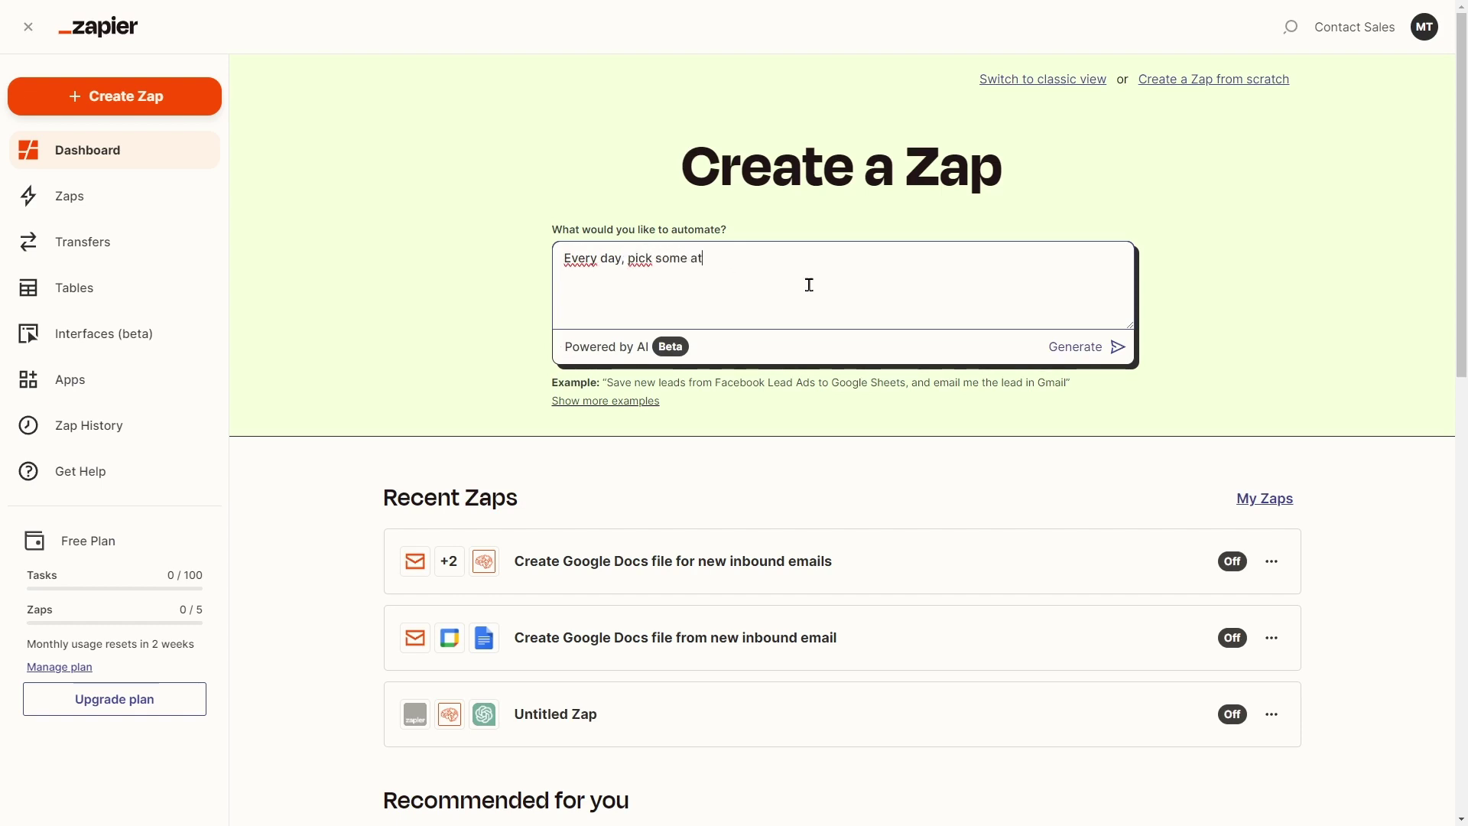
{"action": "type", "text": "tachments from Google Drive "}
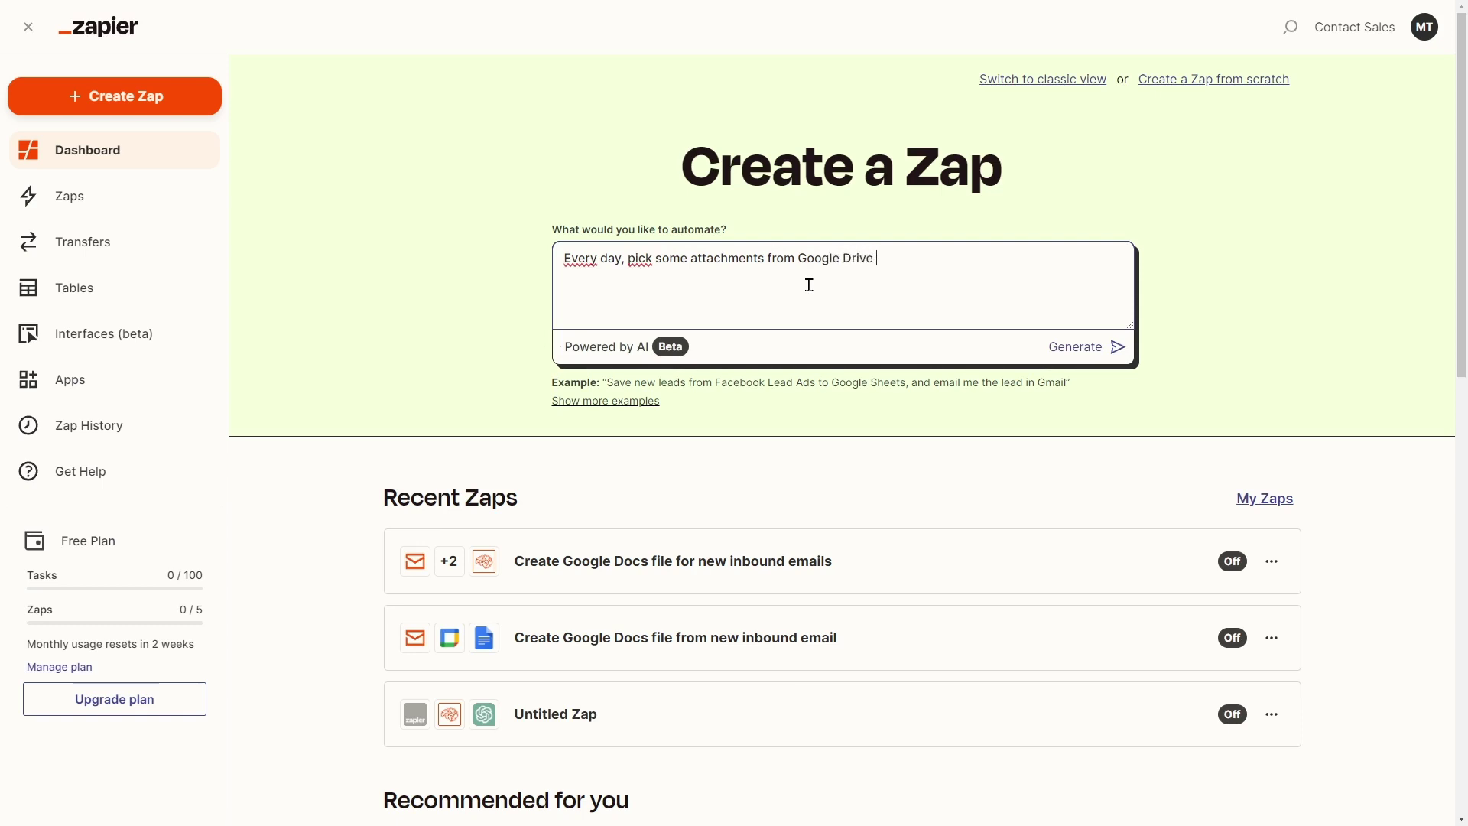
{"action": "type", "text": "and send them via G"}
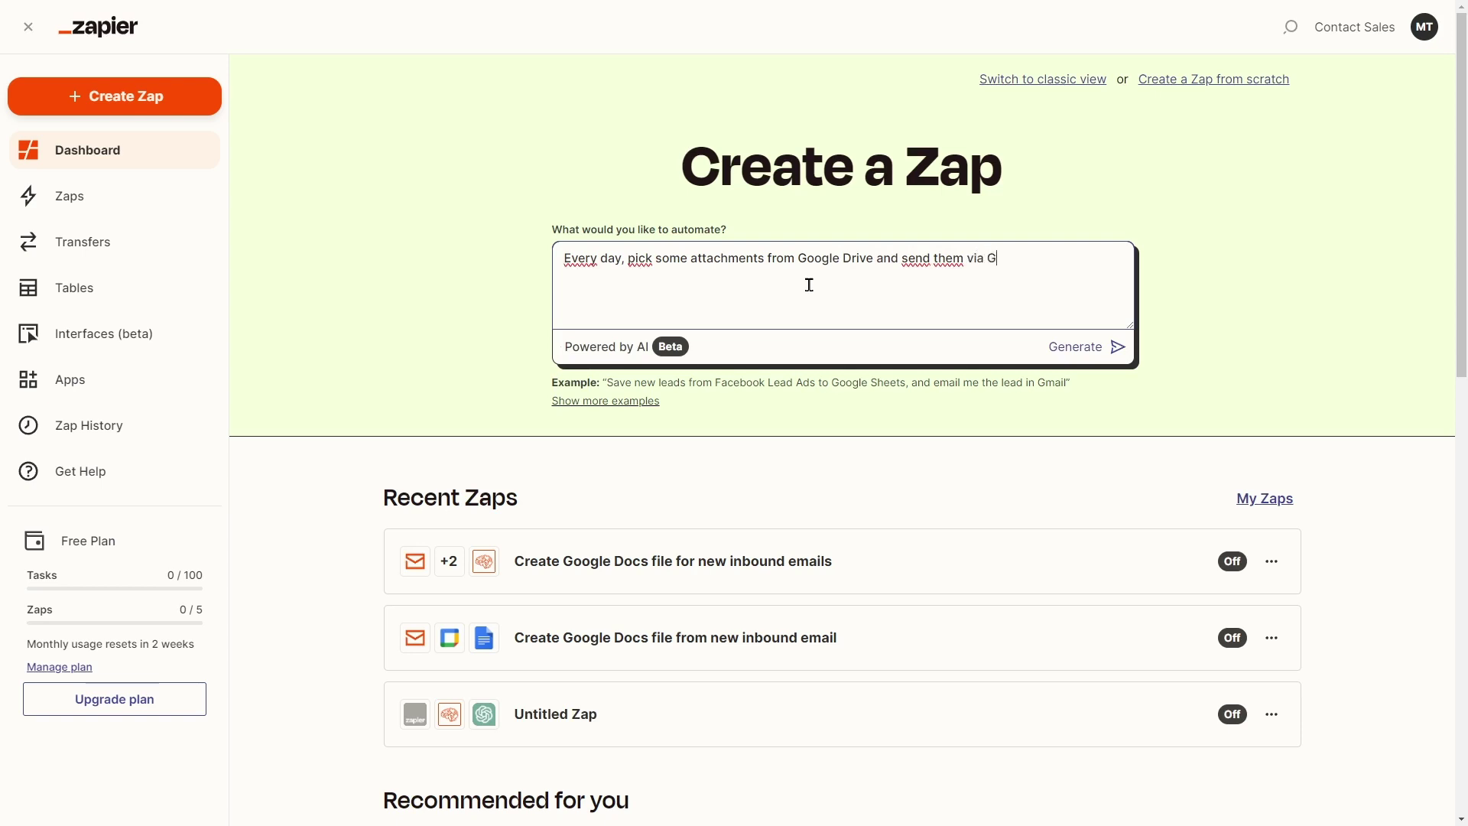
{"action": "type", "text": "mail"}
{"action": "left_click", "coordinate": [1116, 357]}
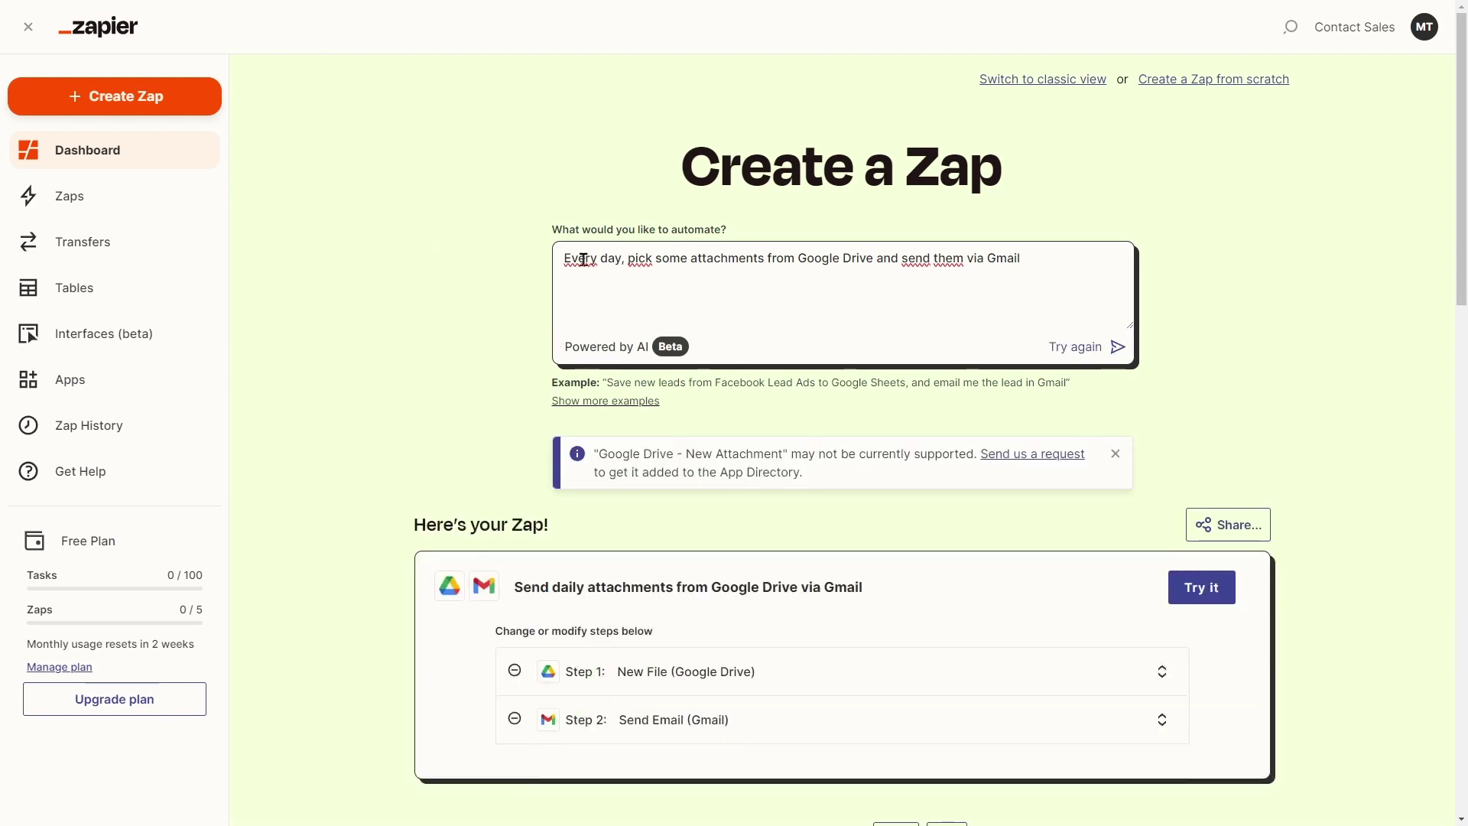
Open the generated Zap in the editor and review the account settings of its Google Drive trigger and Gmail action.
{"action": "scroll", "coordinate": [507, 367], "scroll_direction": "down", "scroll_amount": 3}
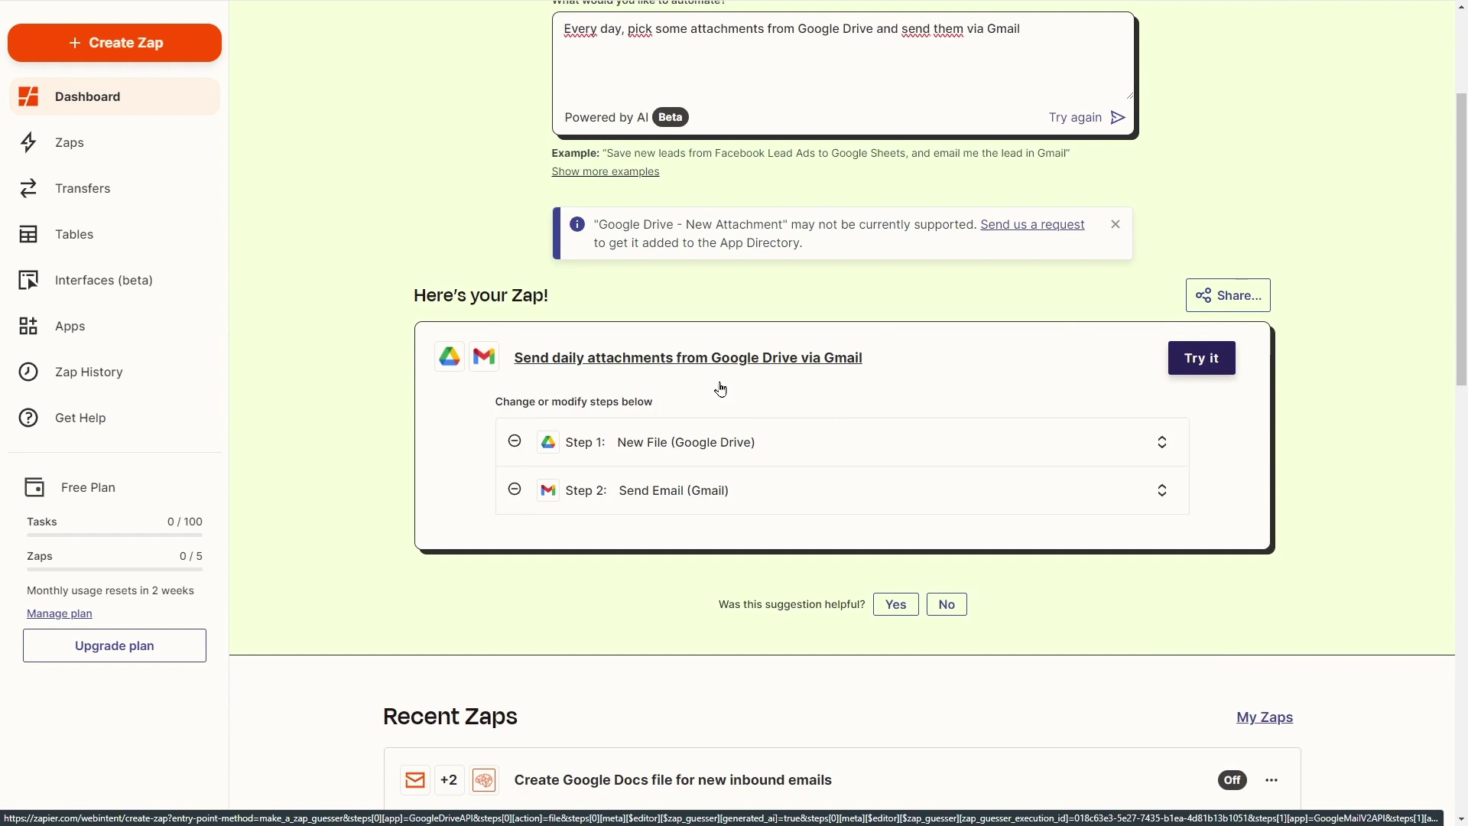
{"action": "left_click", "coordinate": [1212, 361]}
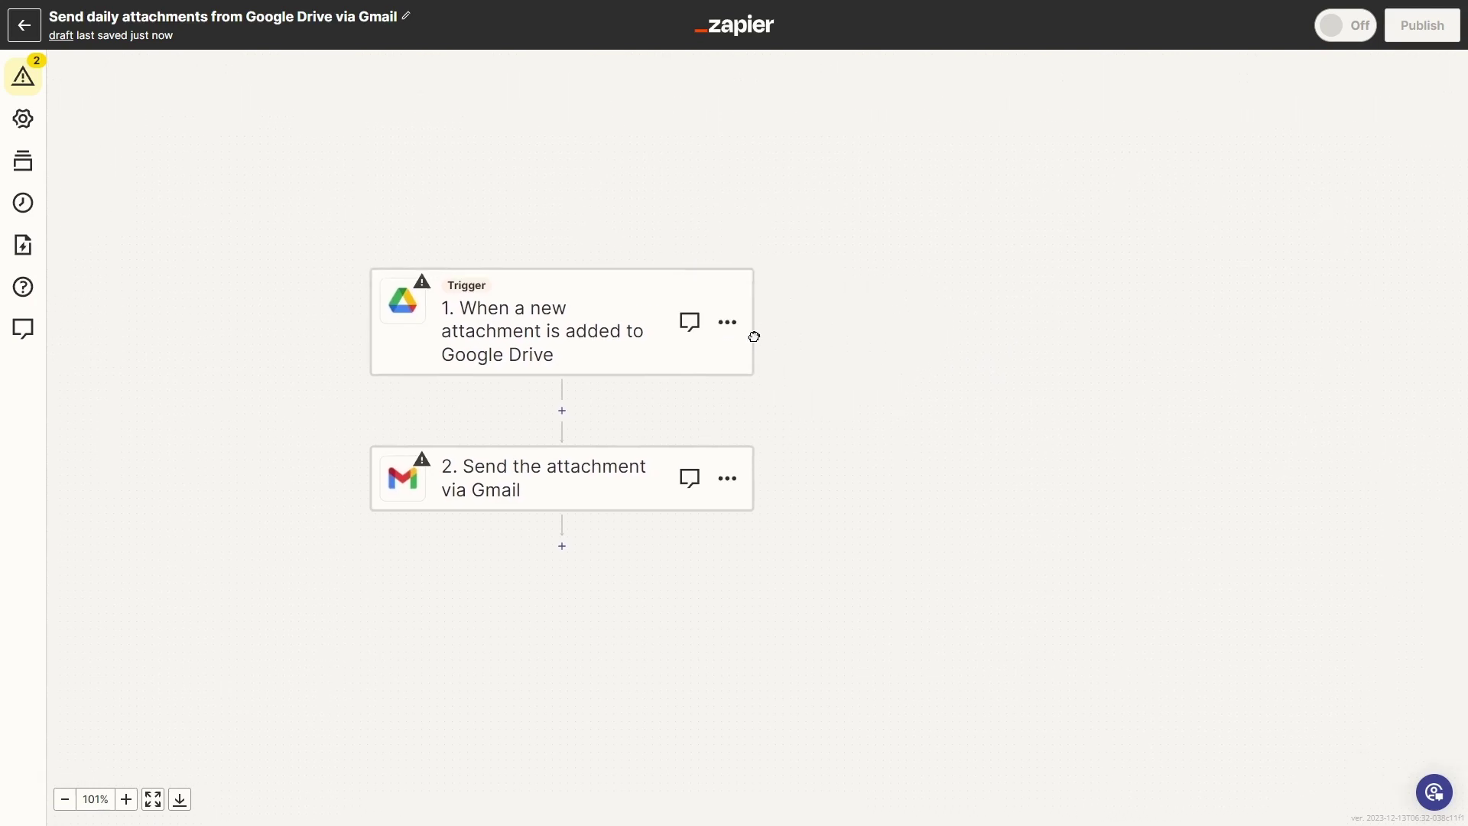
{"action": "left_click", "coordinate": [457, 284]}
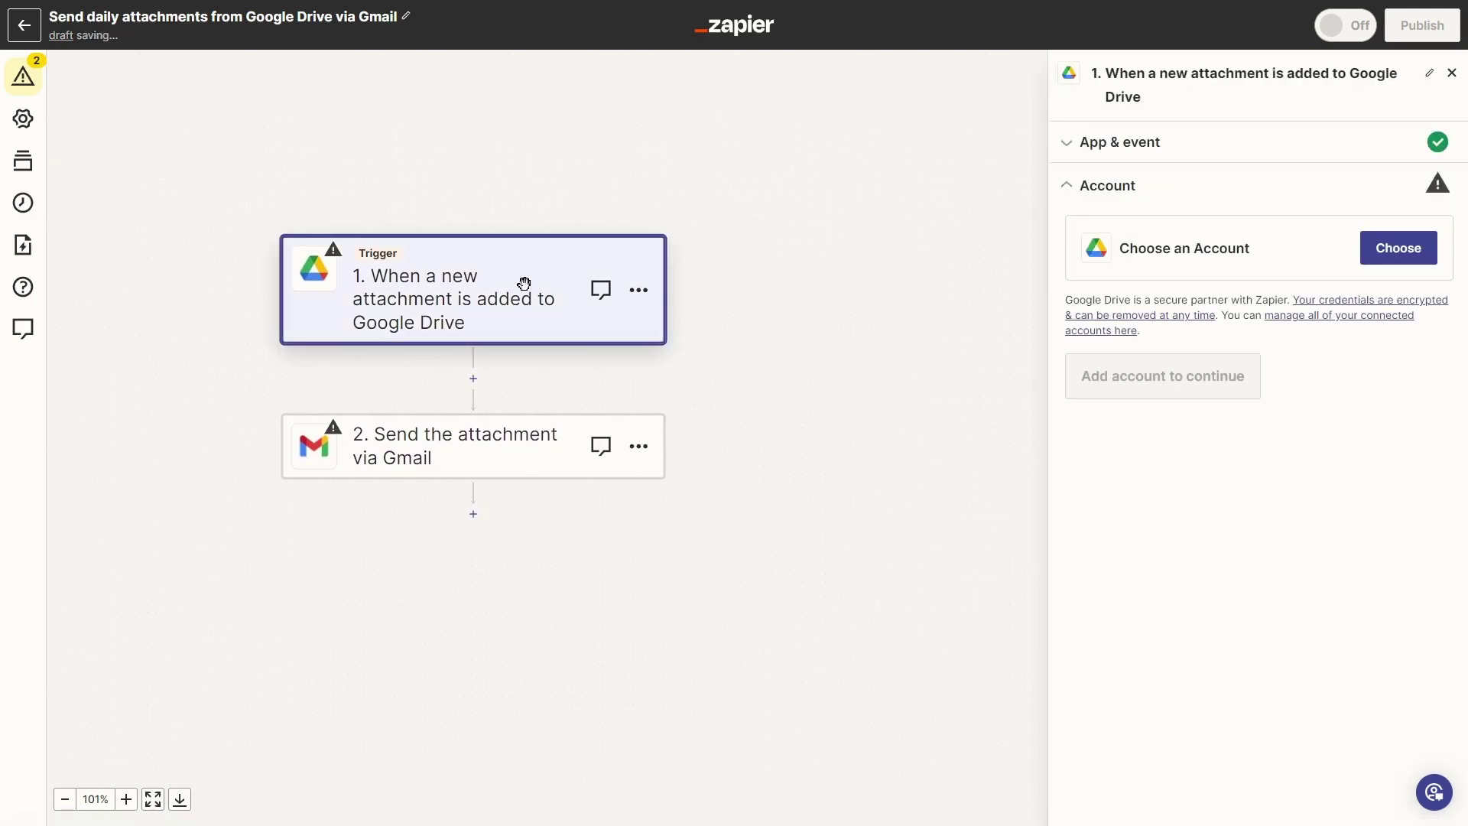
{"action": "left_click", "coordinate": [469, 450]}
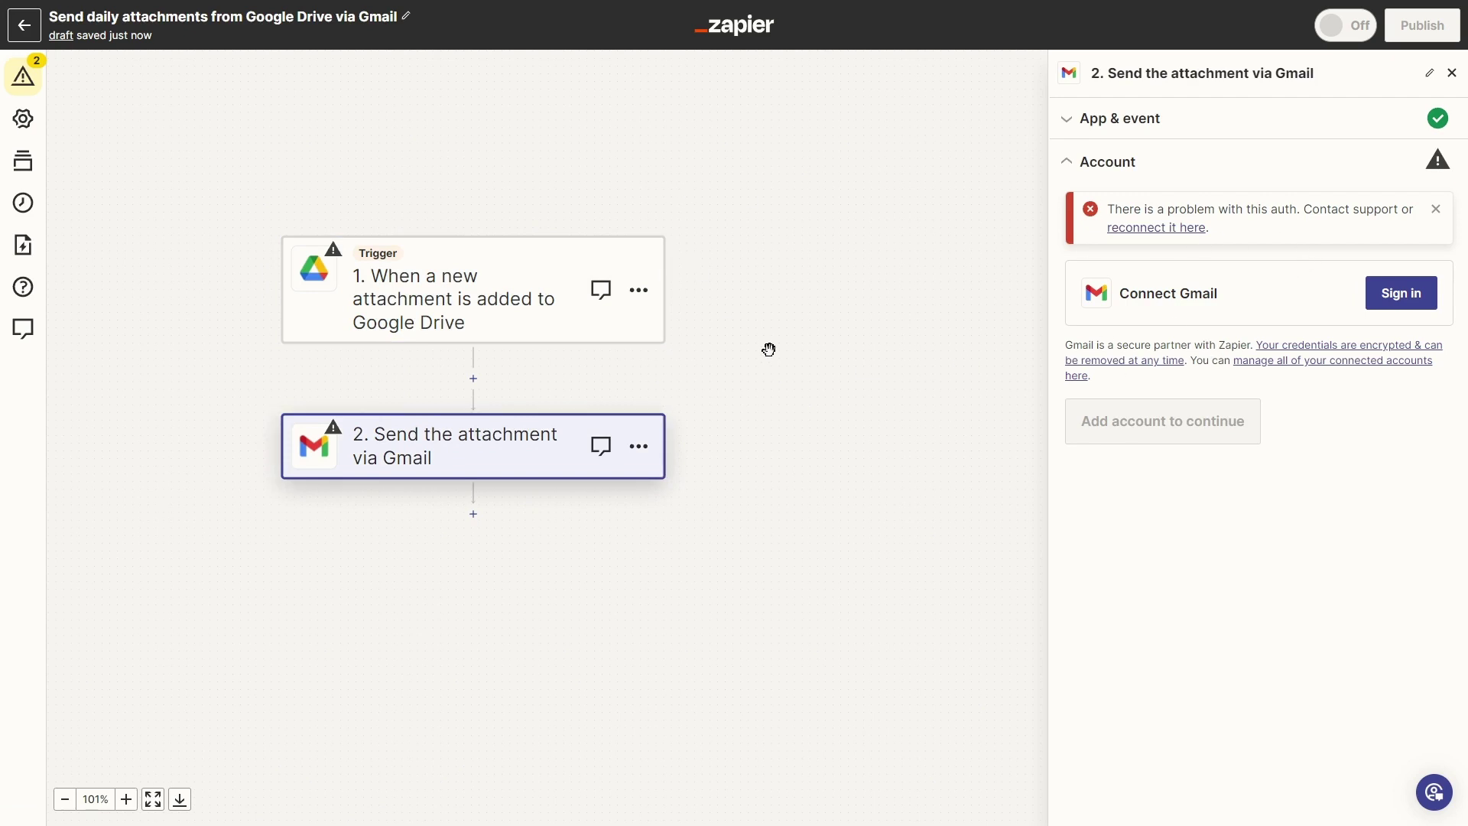
{"action": "left_click", "coordinate": [329, 273]}
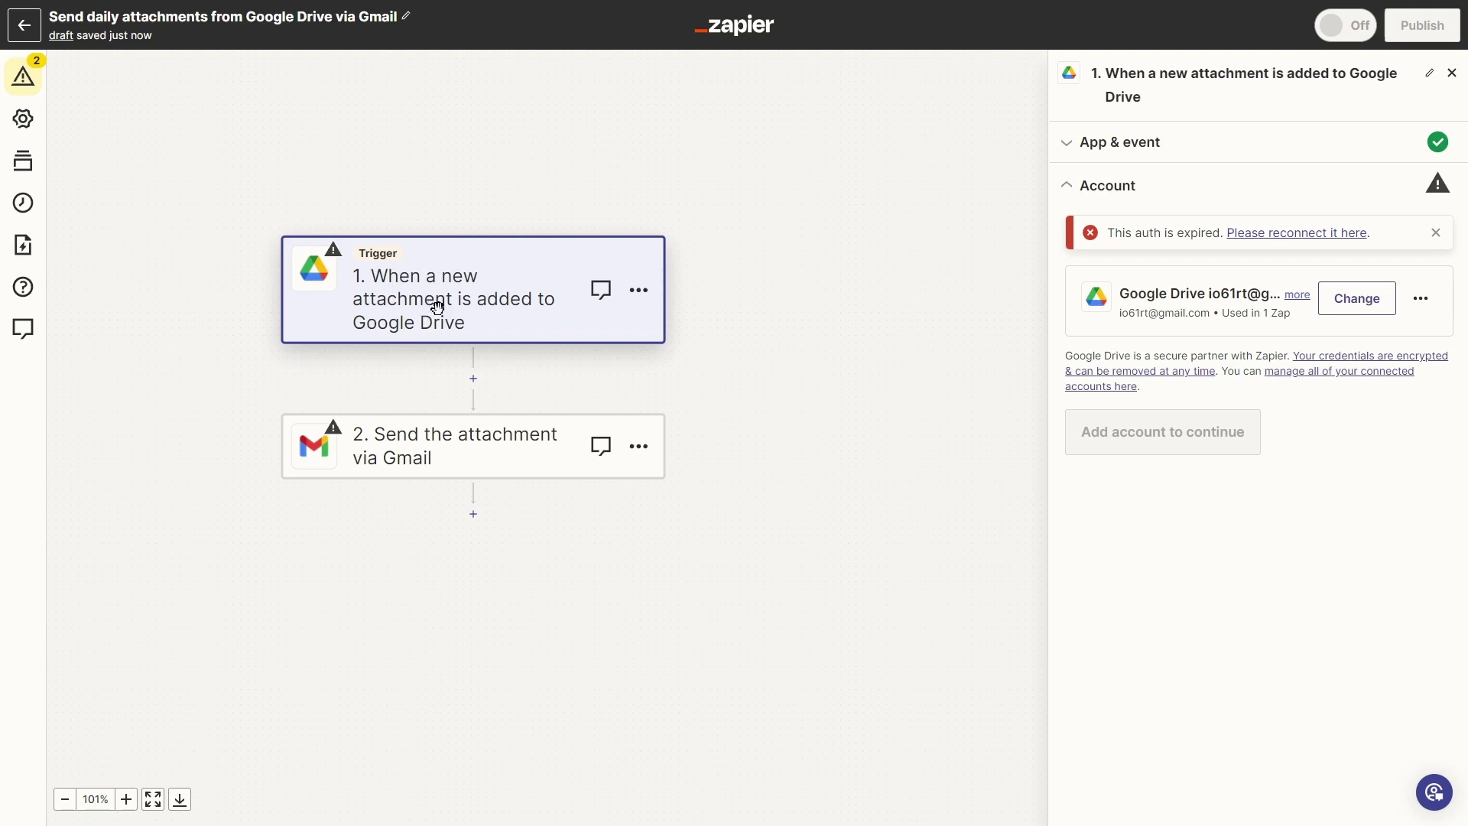
{"action": "left_click", "coordinate": [34, 212]}
{"action": "left_click", "coordinate": [306, 83]}
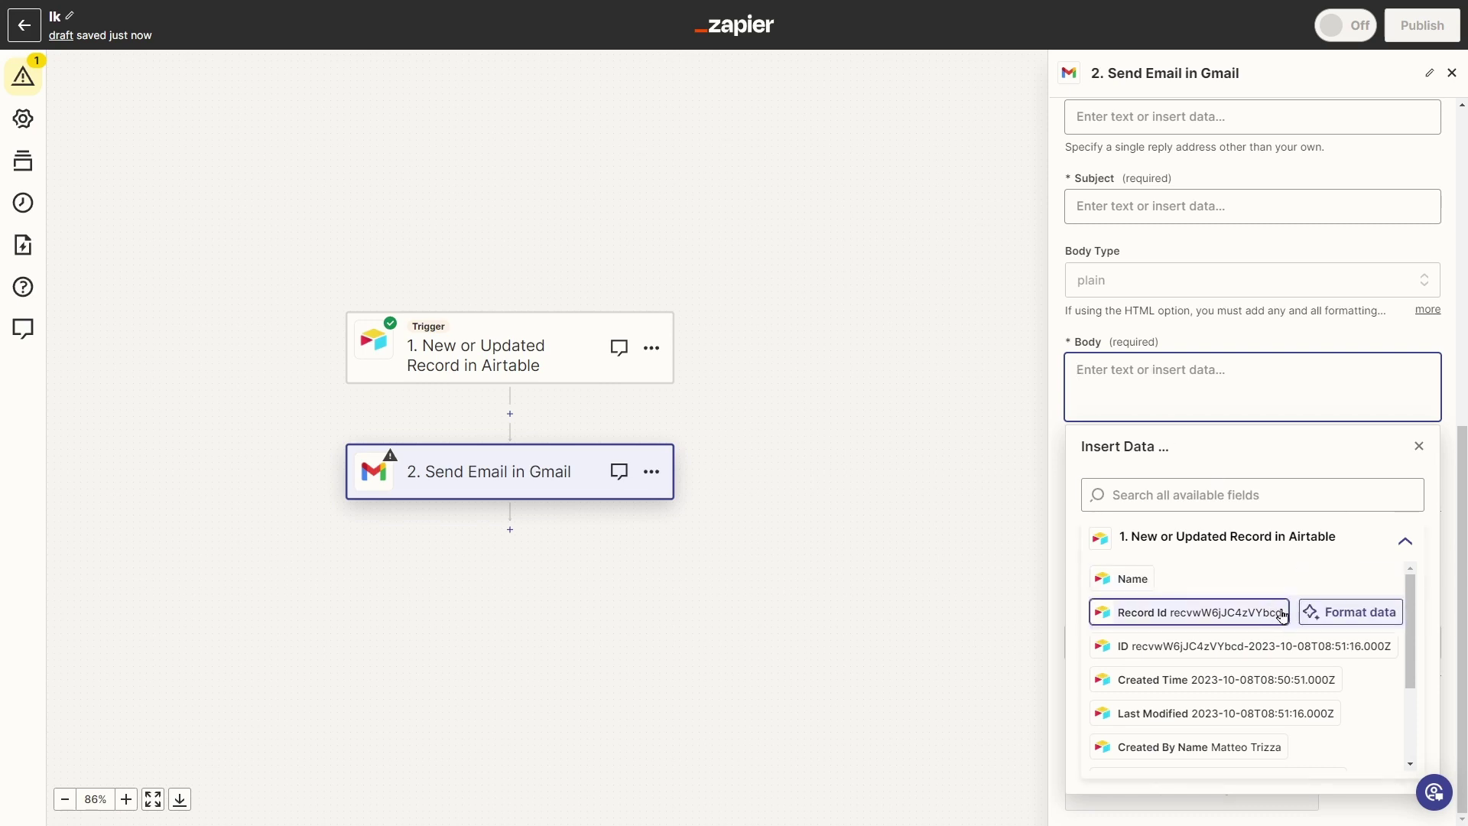
Examine the Airtable record fields available for the Gmail email body and their data formatting option.
{"action": "mouse_move", "coordinate": [1368, 580]}
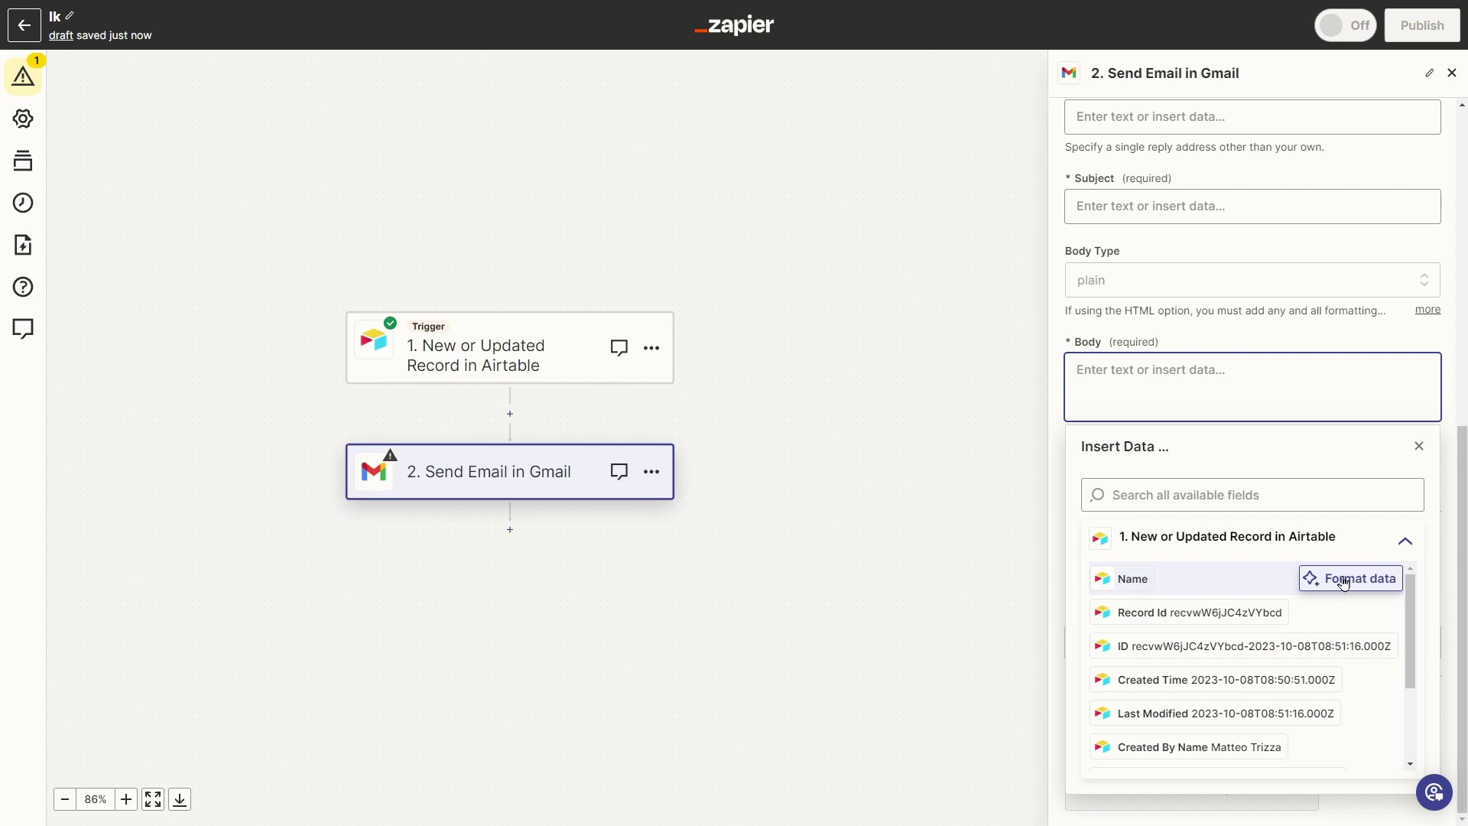
{"action": "mouse_move", "coordinate": [1361, 683]}
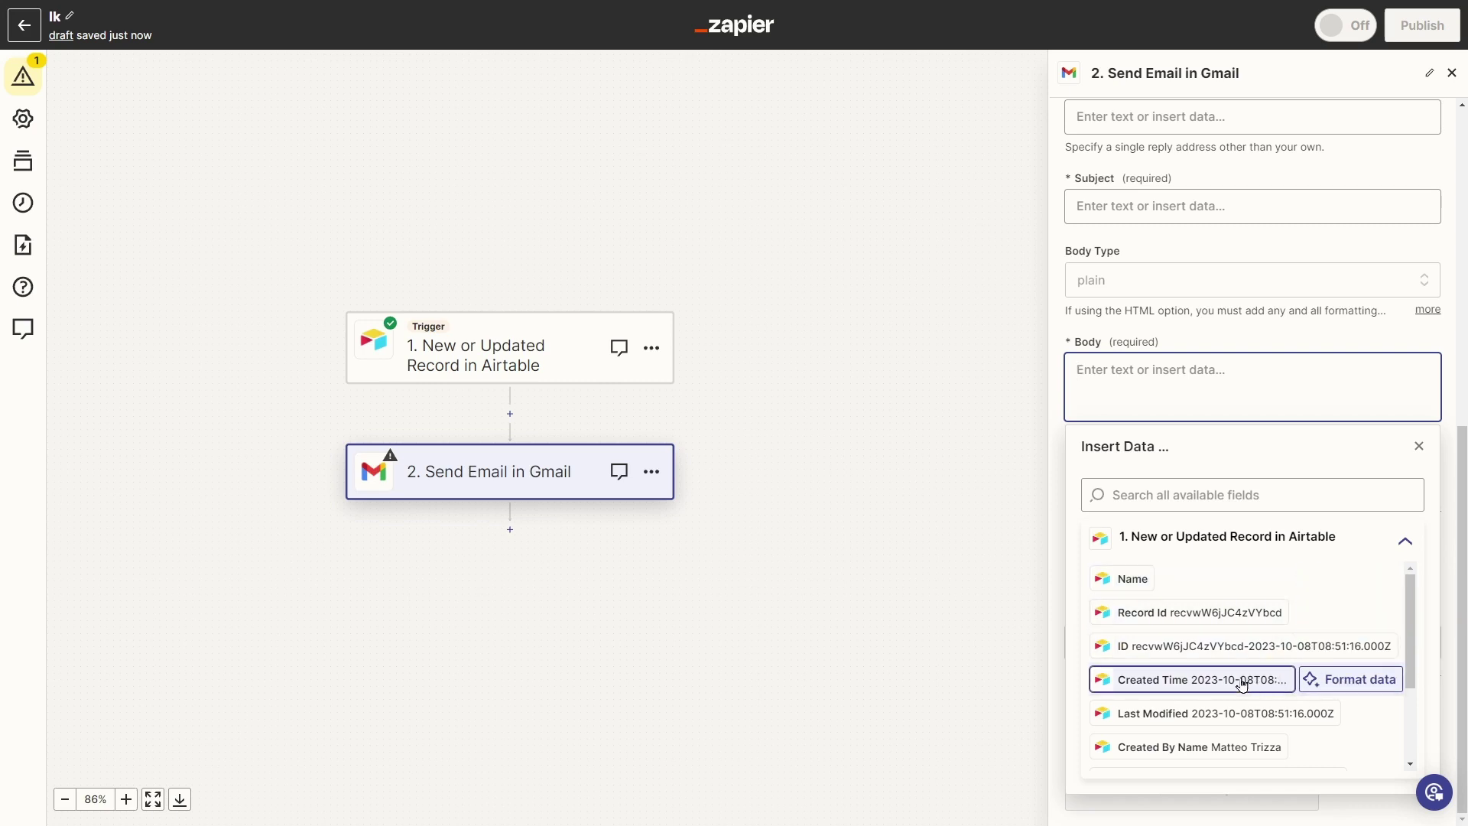
{"action": "mouse_move", "coordinate": [1233, 649]}
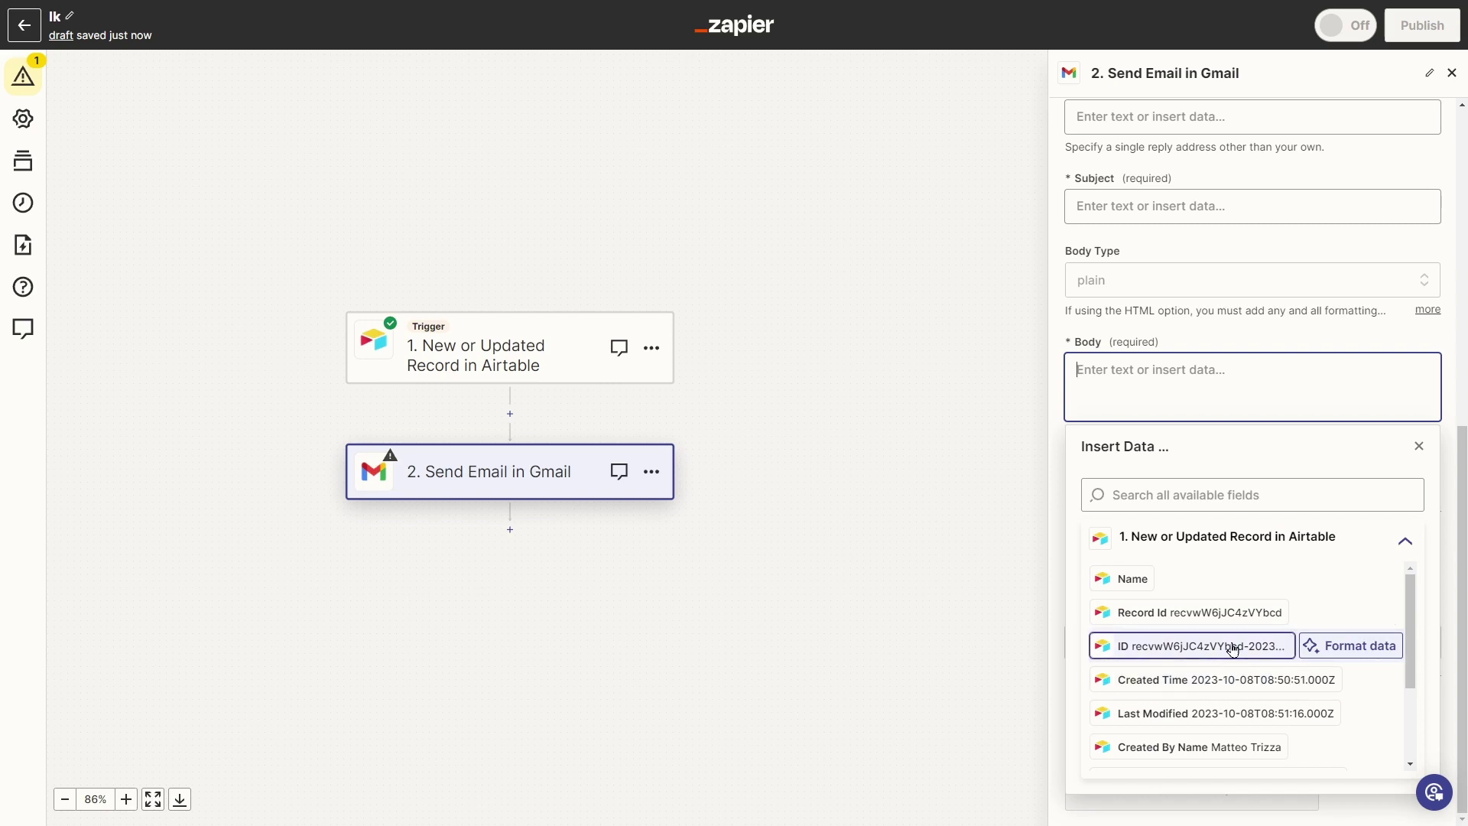
{"action": "mouse_move", "coordinate": [1263, 684]}
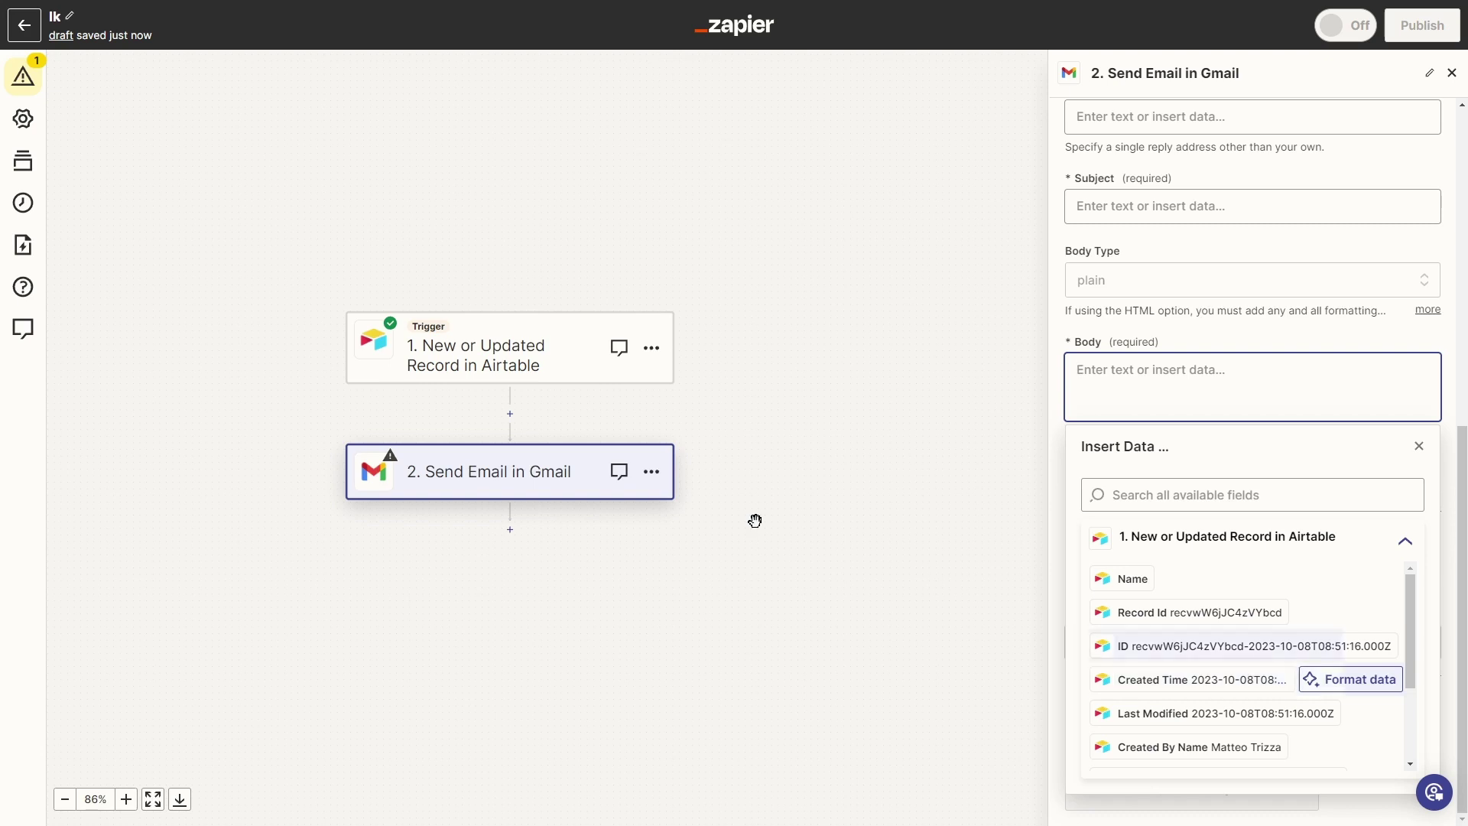
{"action": "left_click", "coordinate": [509, 417]}
{"action": "left_click", "coordinate": [509, 417]}
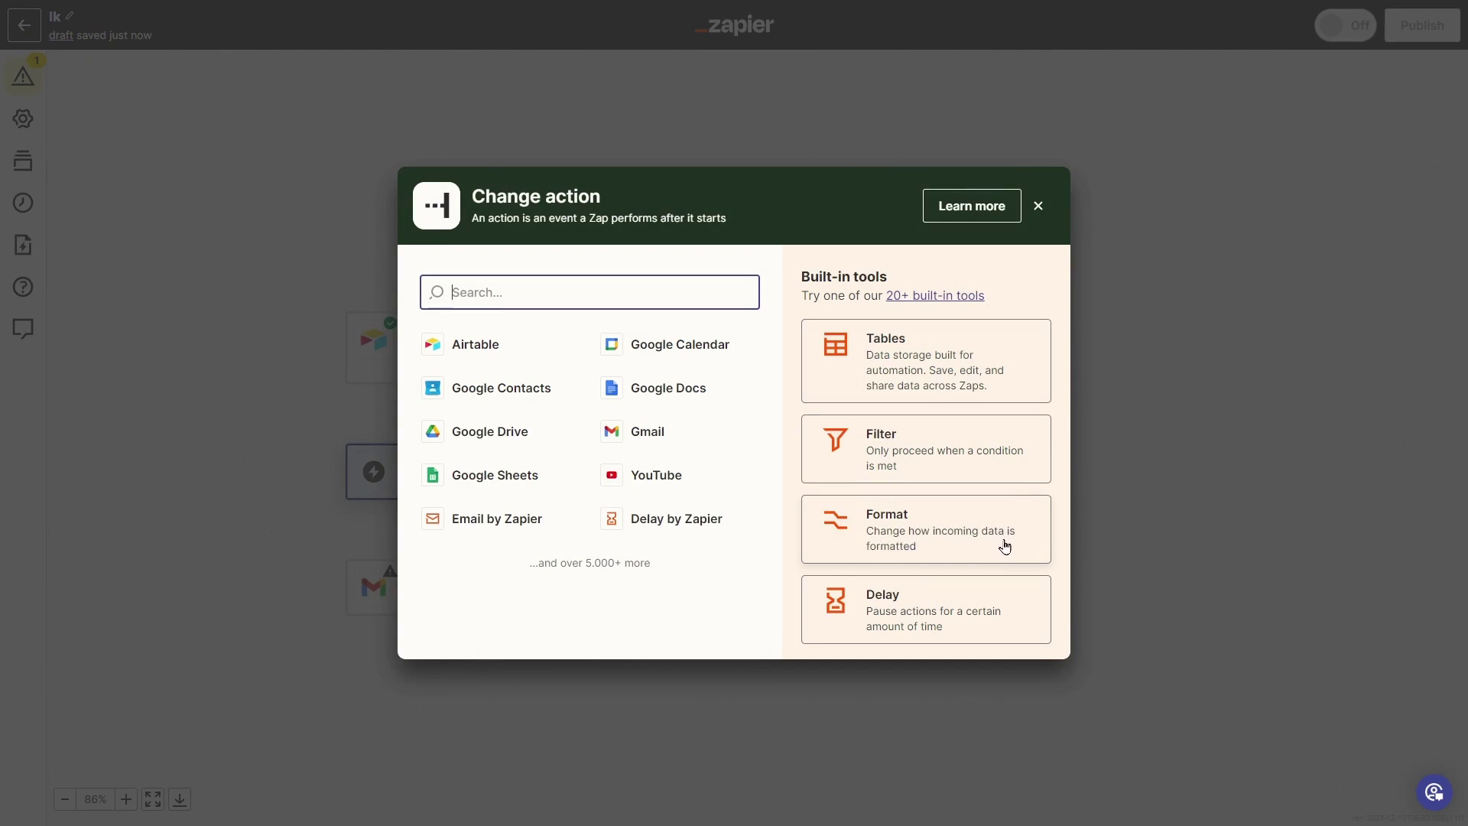
{"action": "left_click", "coordinate": [1266, 476]}
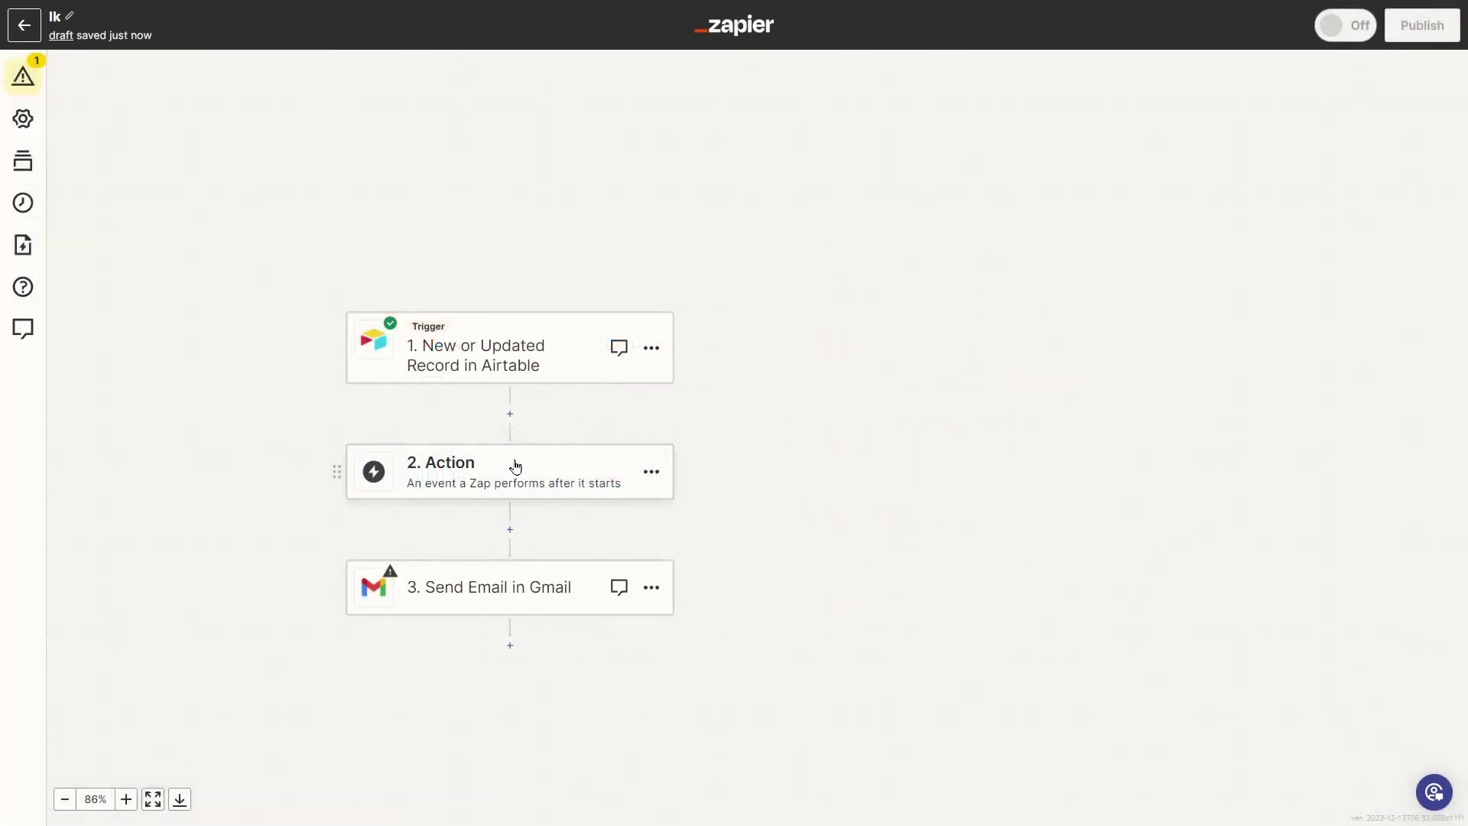
{"action": "left_click", "coordinate": [652, 474]}
{"action": "left_click", "coordinate": [780, 582]}
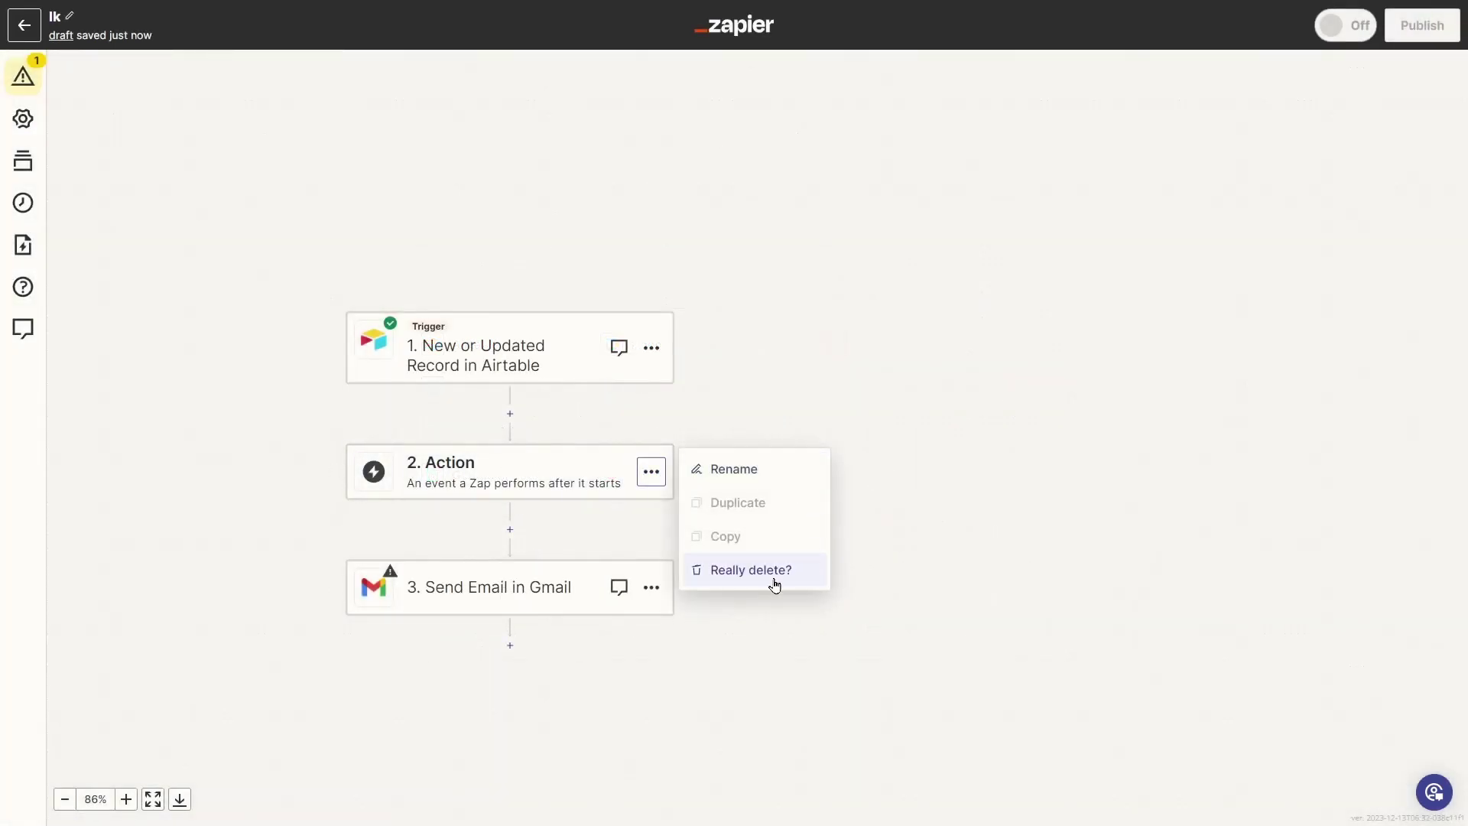
{"action": "left_click", "coordinate": [774, 585]}
From the Gmail step's body, create an AI formatting step that converts Airtable's Created Time with the instruction "DD/MM/YYYY".
{"action": "left_click", "coordinate": [506, 493]}
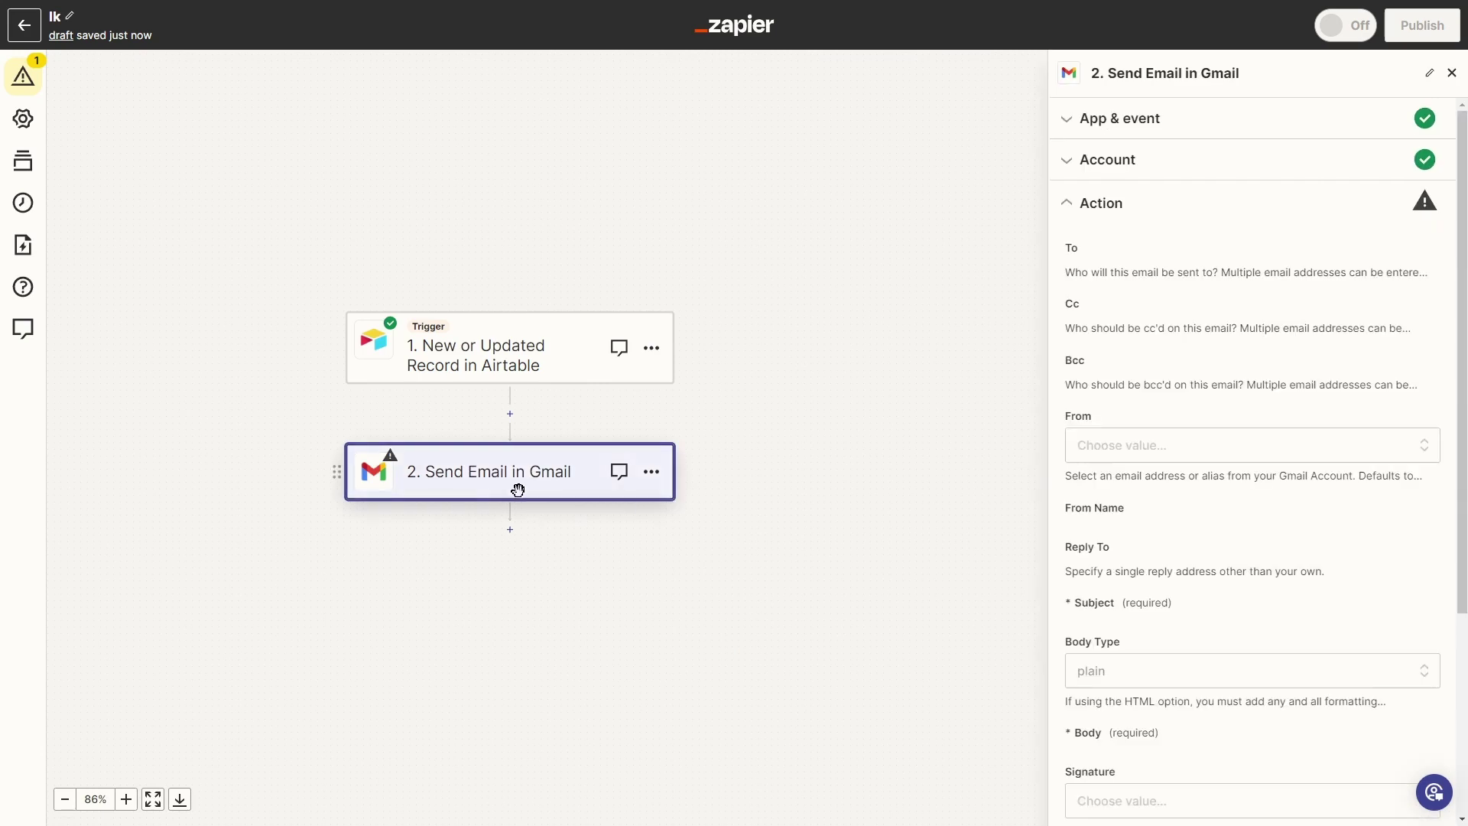
{"action": "scroll", "coordinate": [1189, 512], "scroll_direction": "down", "scroll_amount": 2}
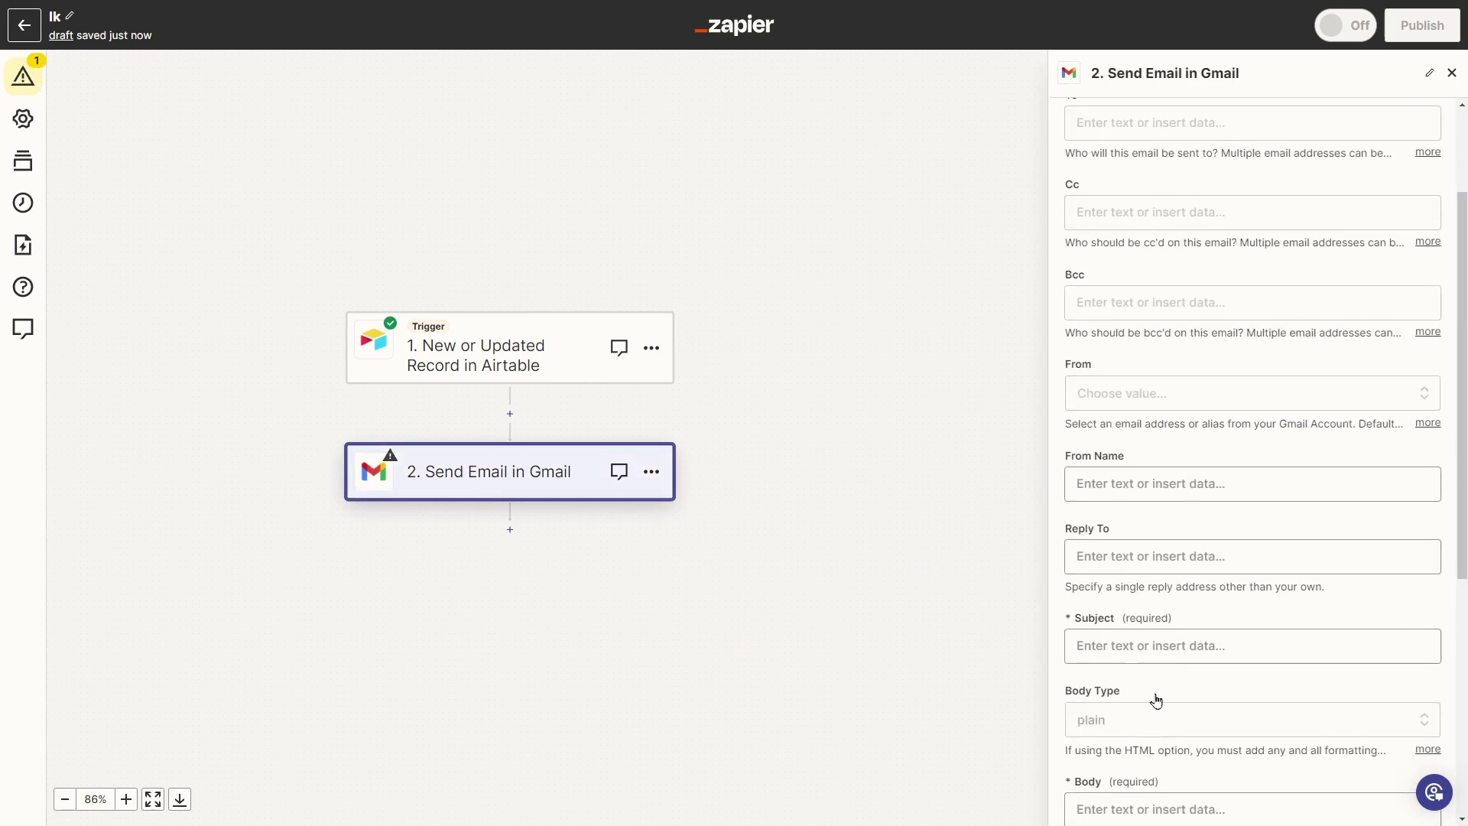
{"action": "scroll", "coordinate": [1181, 466], "scroll_direction": "down", "scroll_amount": 6}
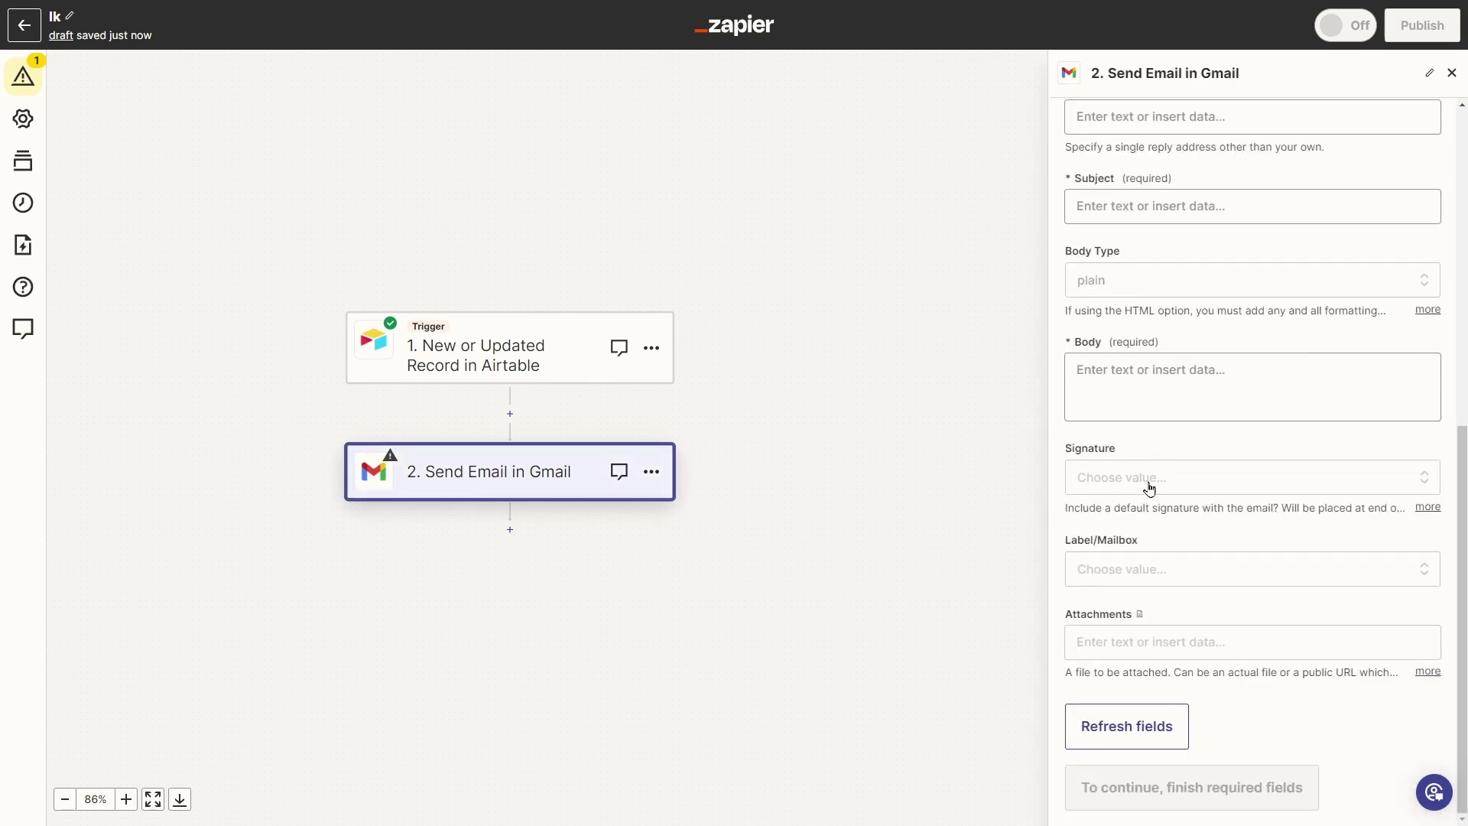
{"action": "left_click", "coordinate": [1142, 373]}
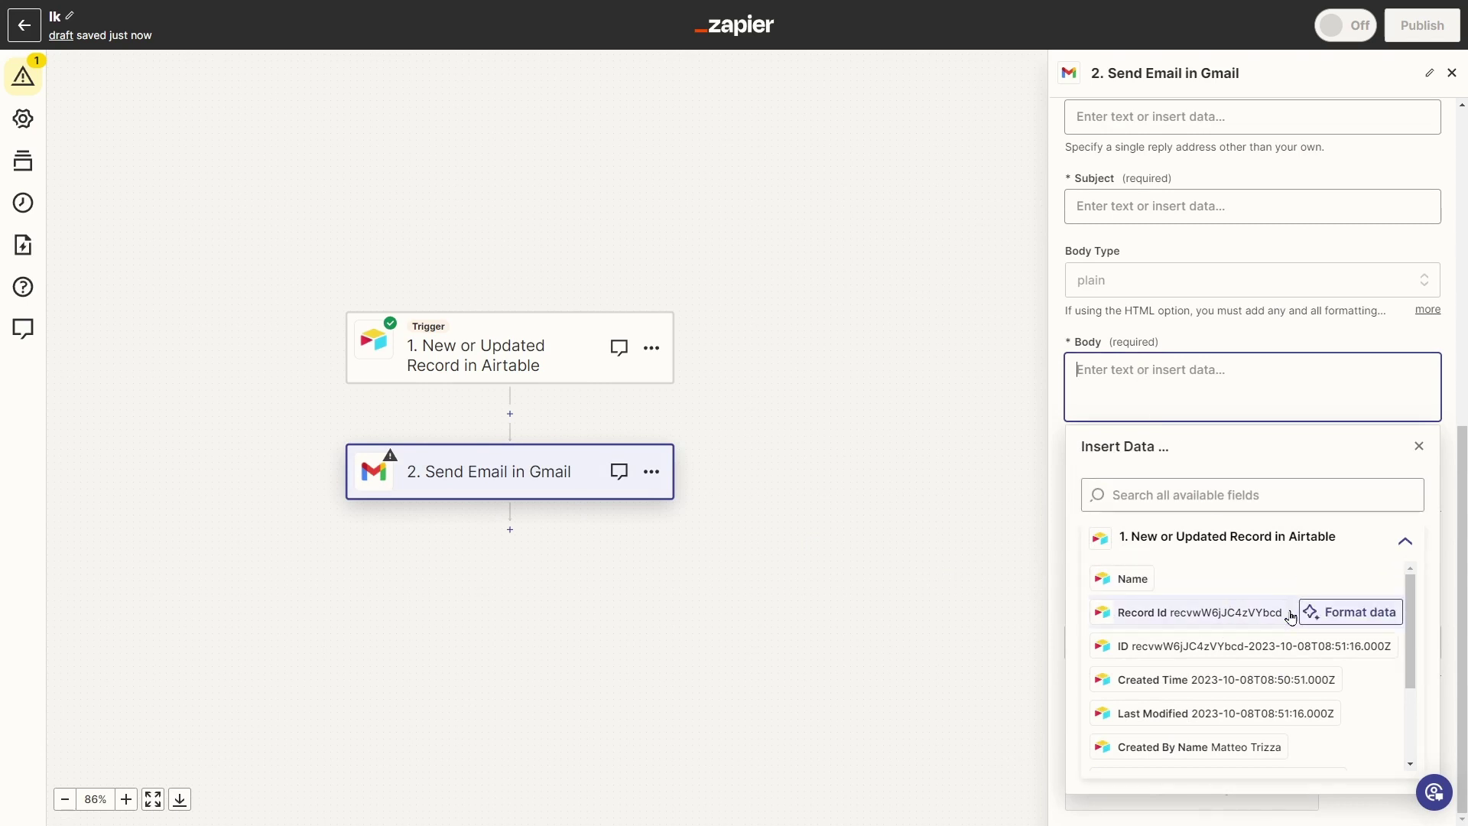
{"action": "scroll", "coordinate": [1287, 676], "scroll_direction": "down", "scroll_amount": 1}
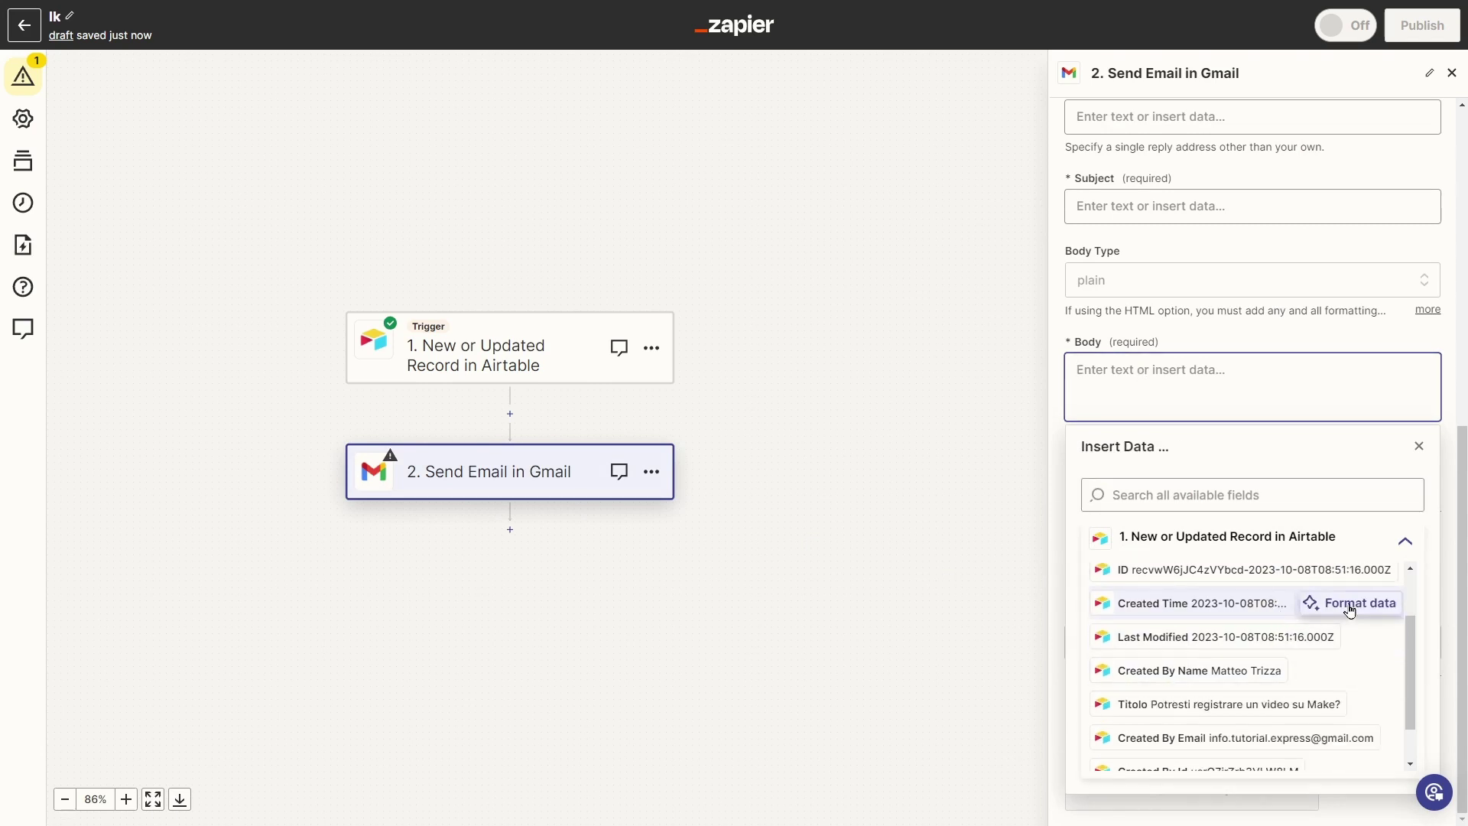
{"action": "left_click", "coordinate": [1347, 603]}
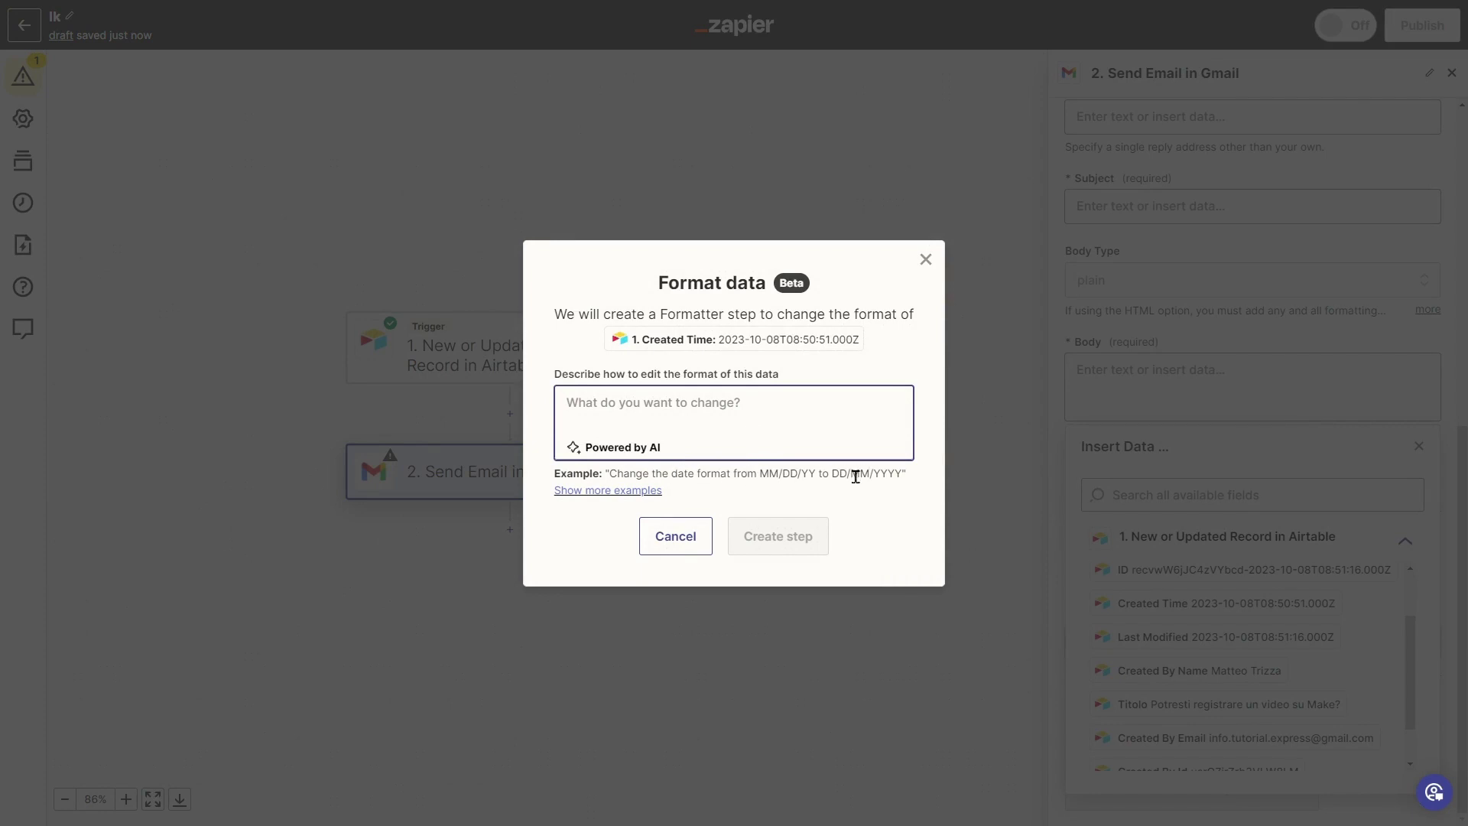
{"action": "type", "text": "DD"}
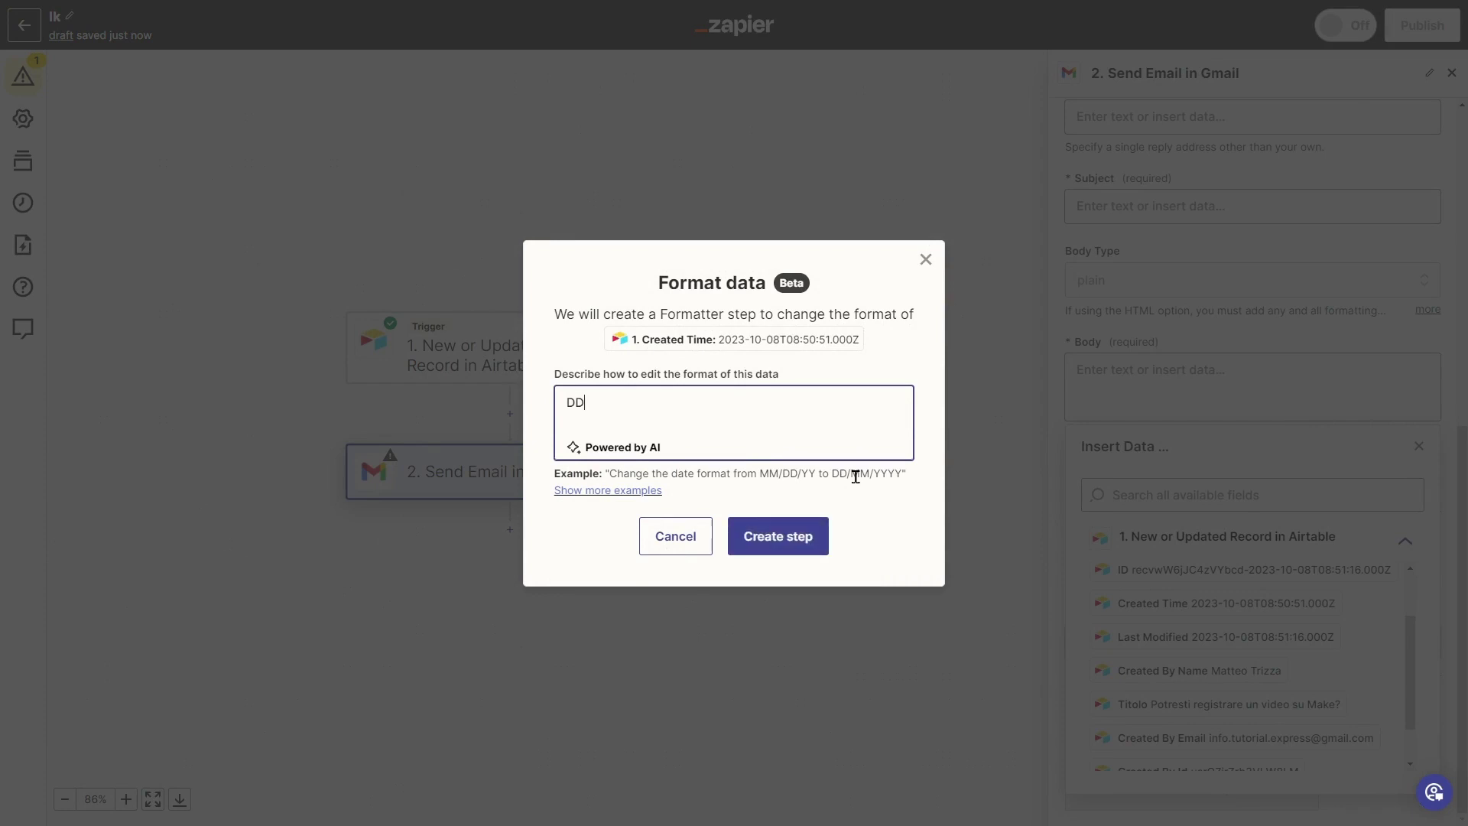
{"action": "type", "text": "/MM/YYYY"}
{"action": "left_click", "coordinate": [793, 533]}
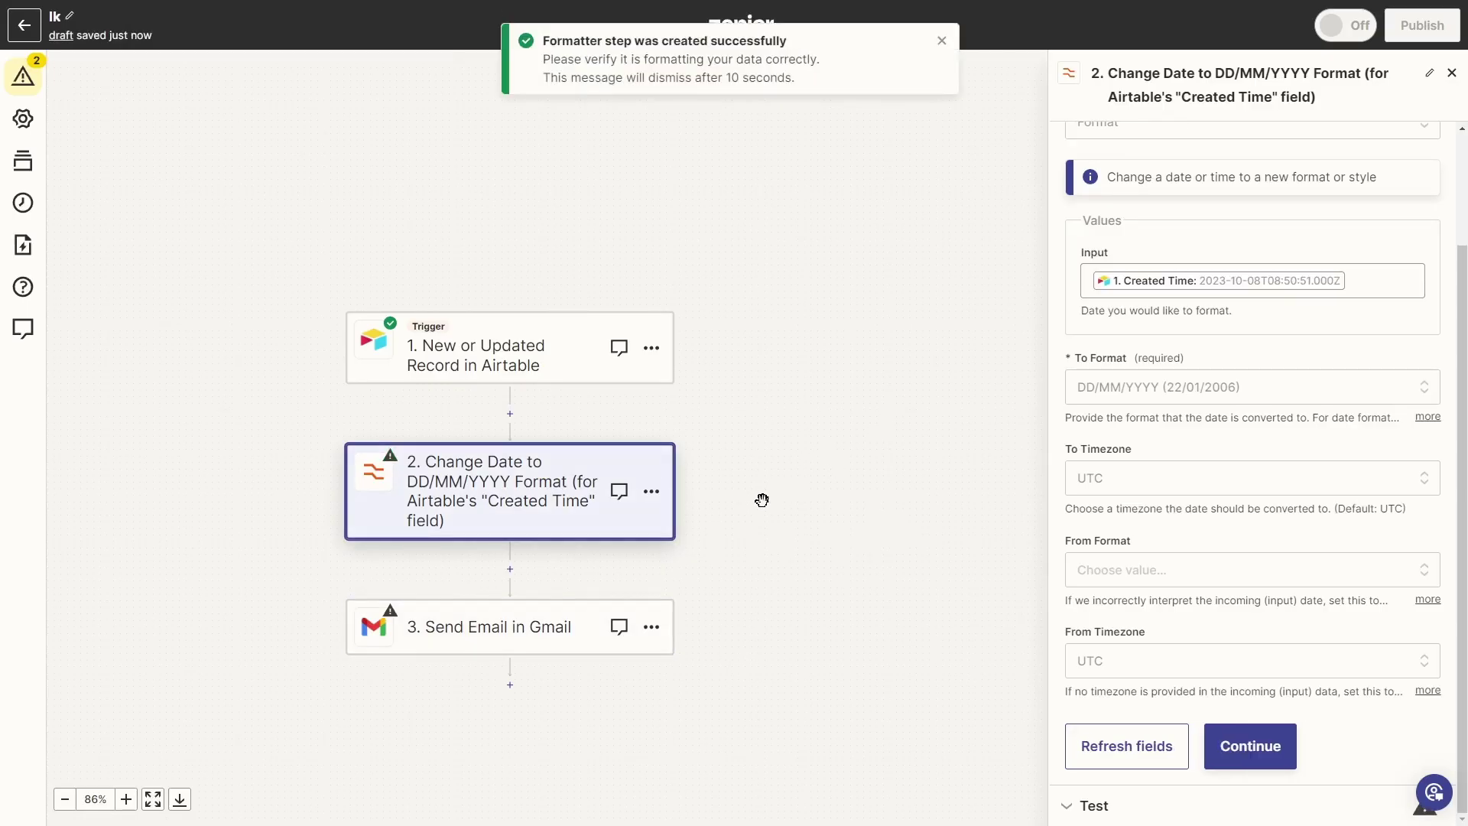
Delete the DD/MM/YYYY formatting step and clear its leftover output from the Gmail email body.
{"action": "left_click", "coordinate": [652, 491]}
{"action": "left_click", "coordinate": [719, 570]}
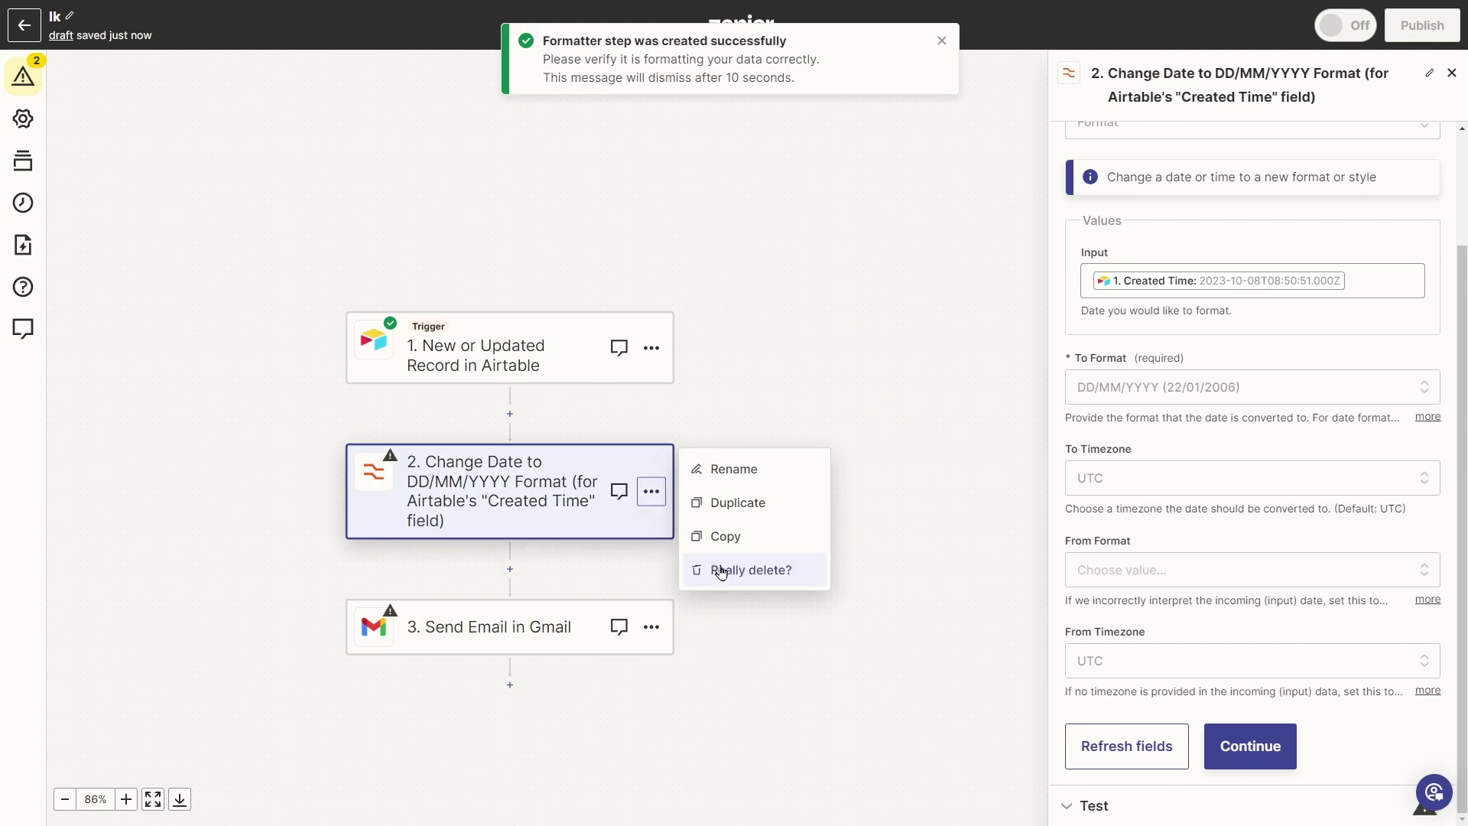
{"action": "left_click", "coordinate": [721, 570]}
{"action": "left_click", "coordinate": [518, 457]}
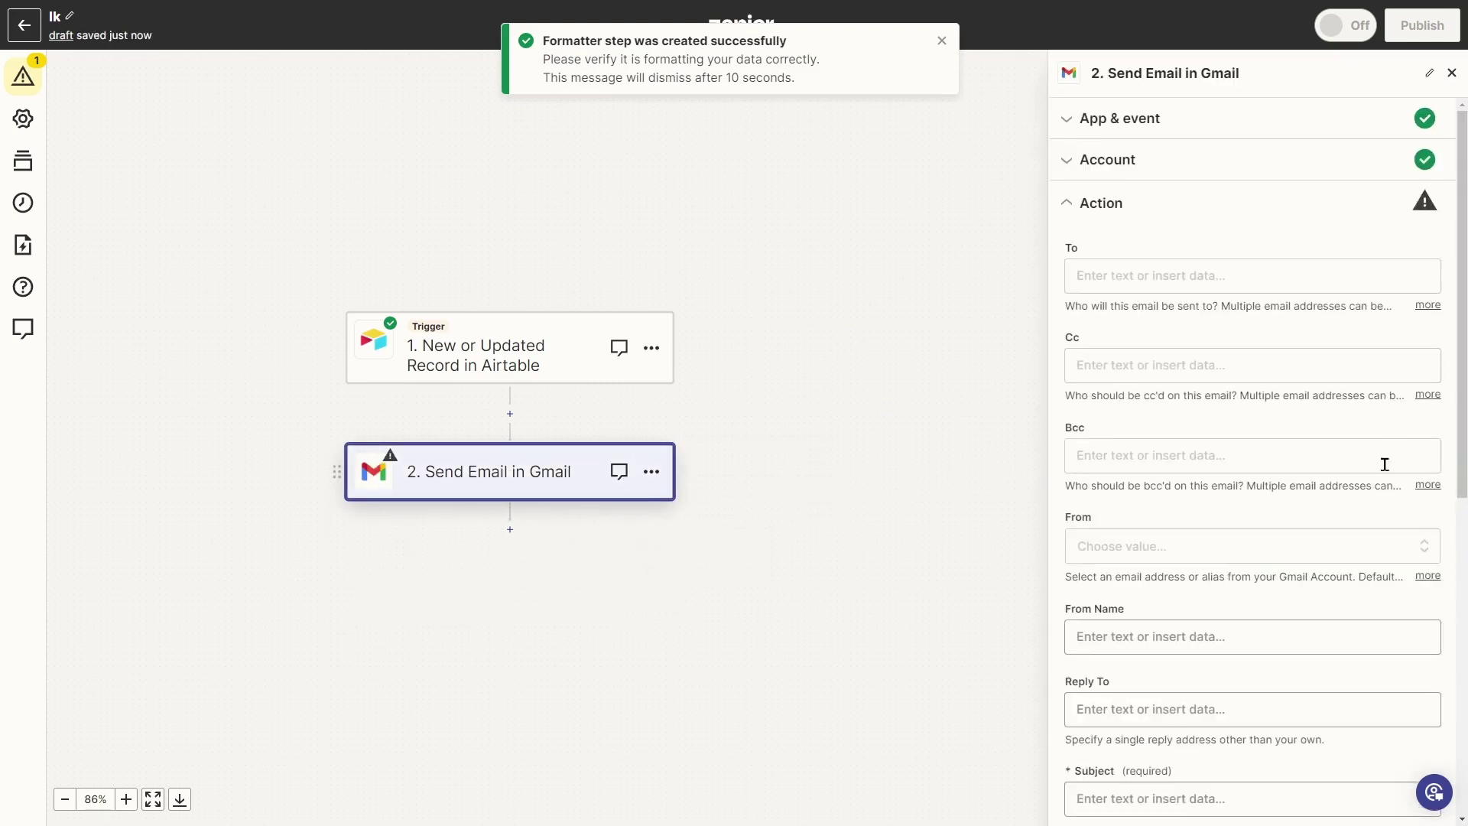
{"action": "scroll", "coordinate": [1361, 455], "scroll_direction": "down", "scroll_amount": 8}
{"action": "left_click", "coordinate": [1199, 357]}
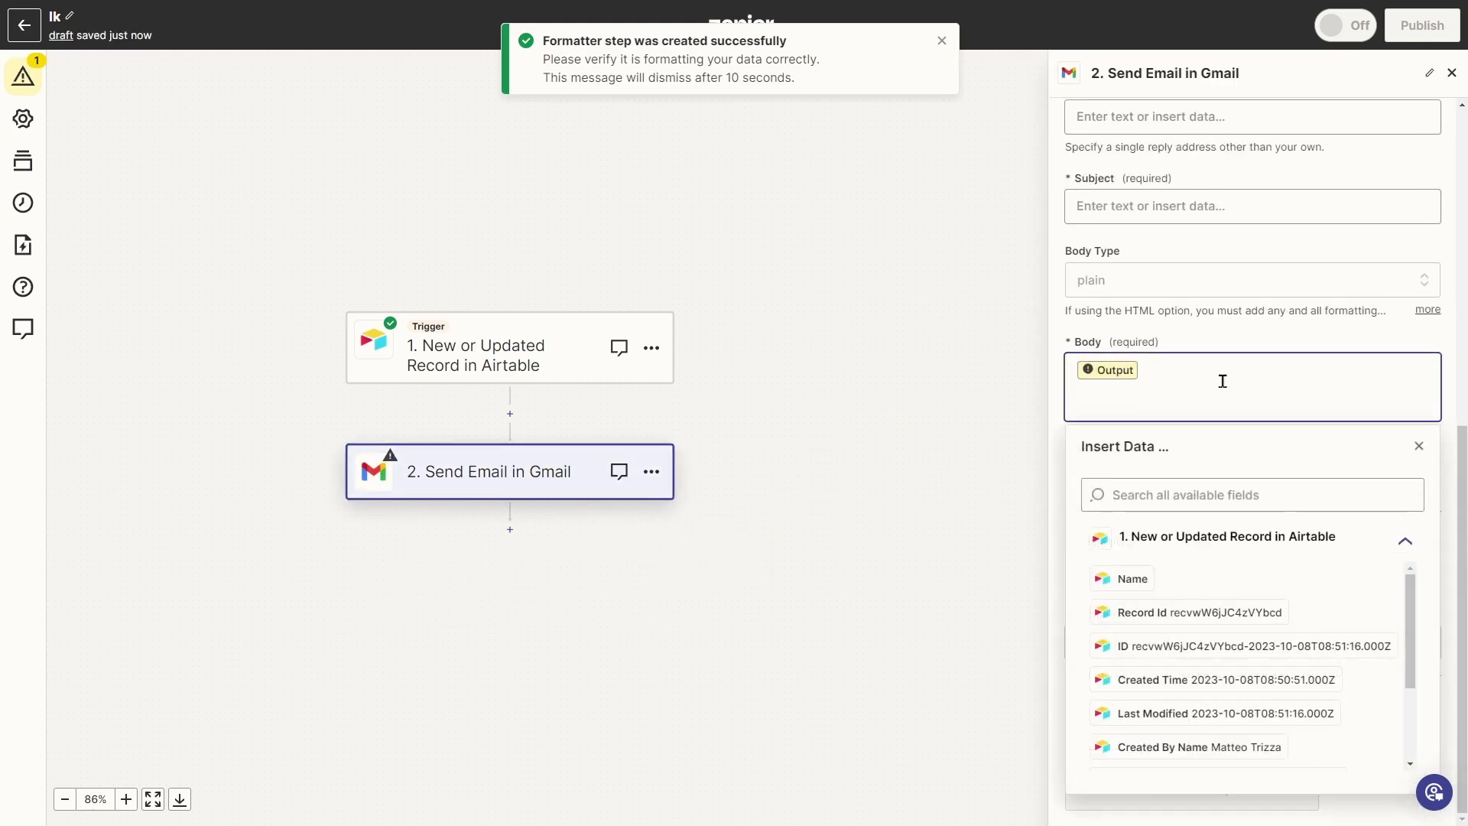
{"action": "key", "text": "BackSpace"}
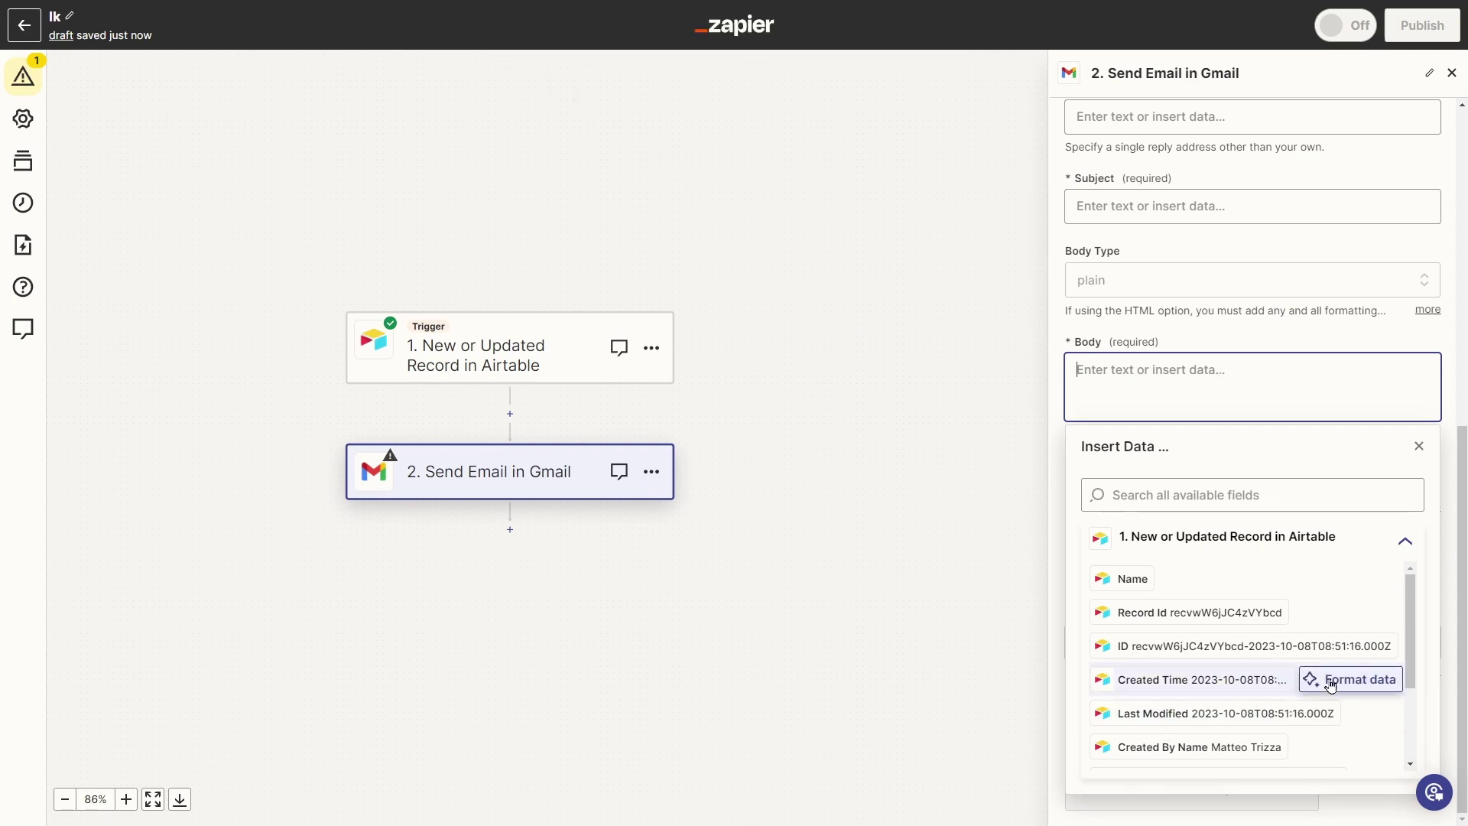
Create an AI formatting step for Airtable's Created Time in the email body, using the instruction "european layout".
{"action": "left_click", "coordinate": [1335, 679]}
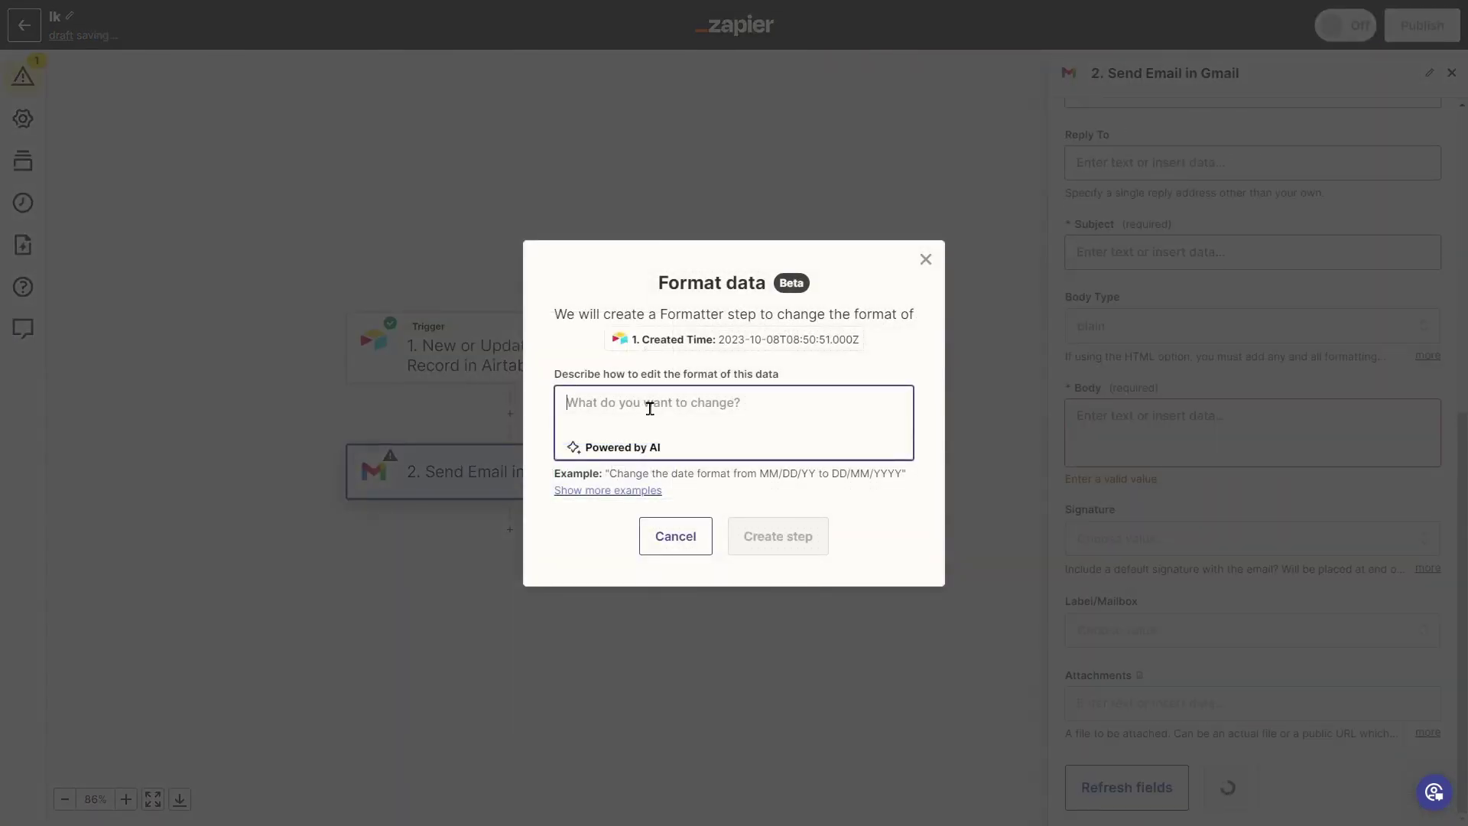
{"action": "type", "text": "europe"}
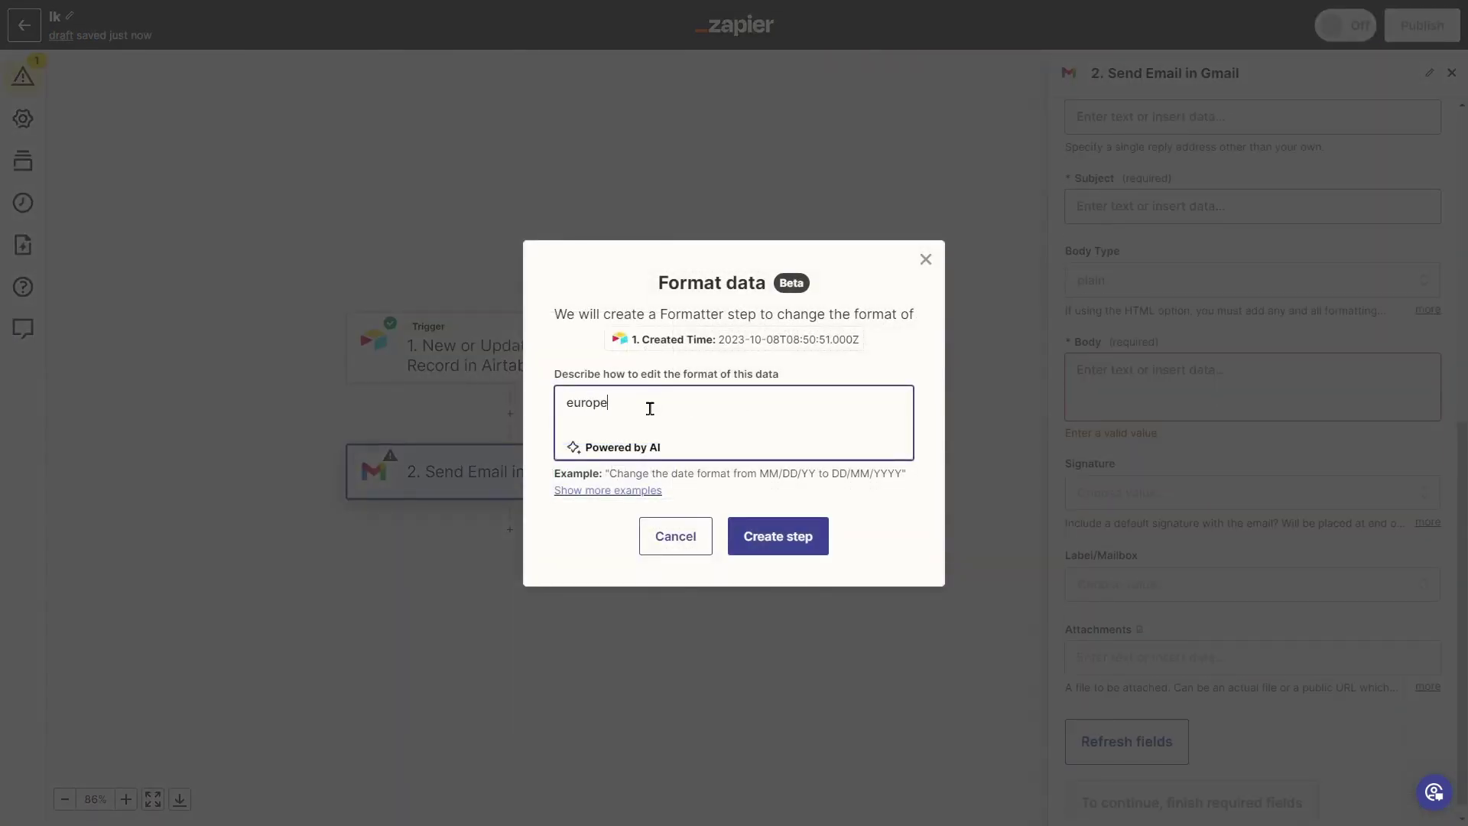
{"action": "type", "text": "na"}
{"action": "key", "text": "BackSpace"}
{"action": "key", "text": "BackSpace"}
{"action": "type", "text": "an layout"}
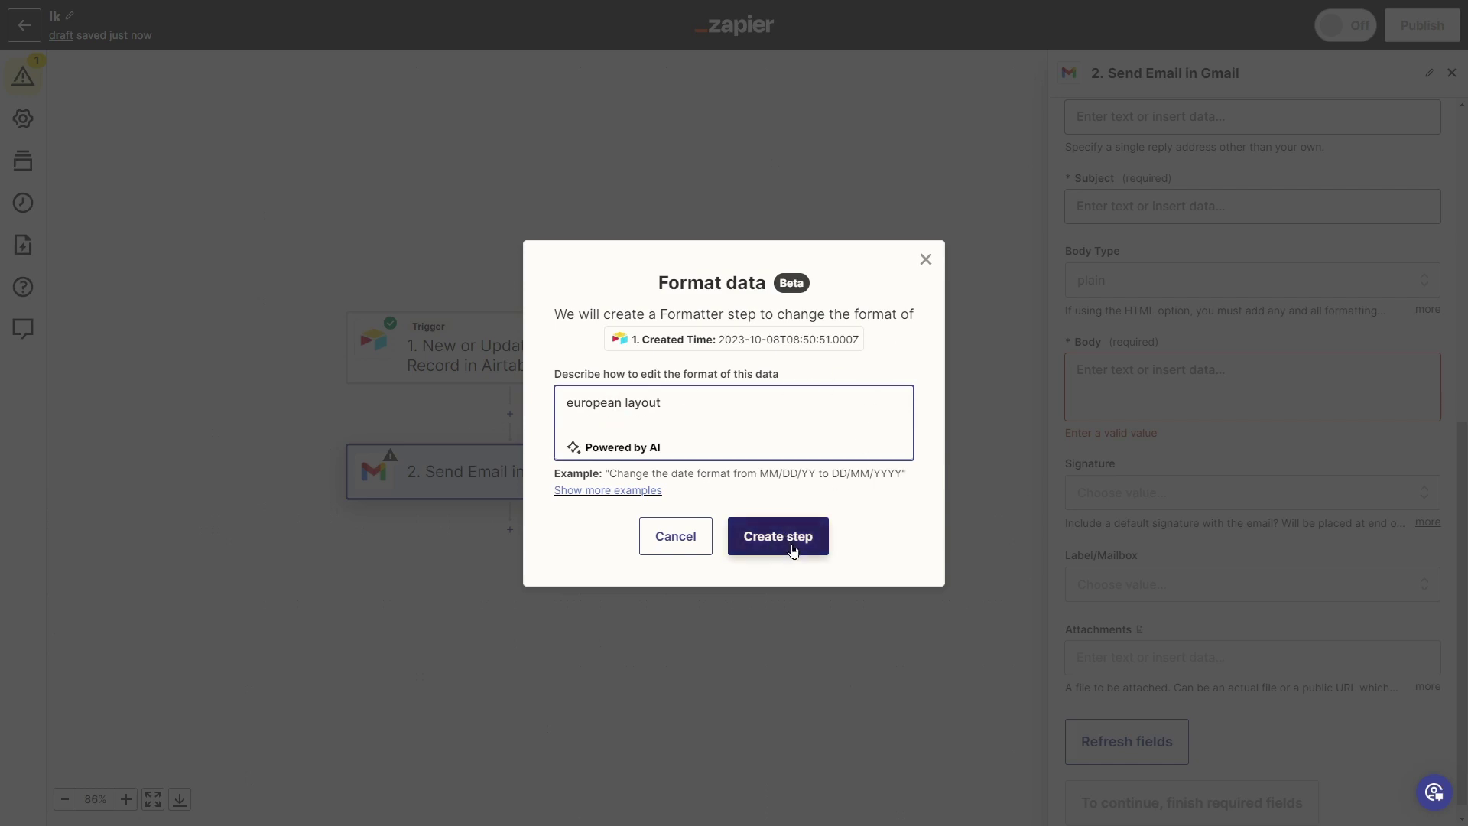
{"action": "left_click", "coordinate": [793, 526]}
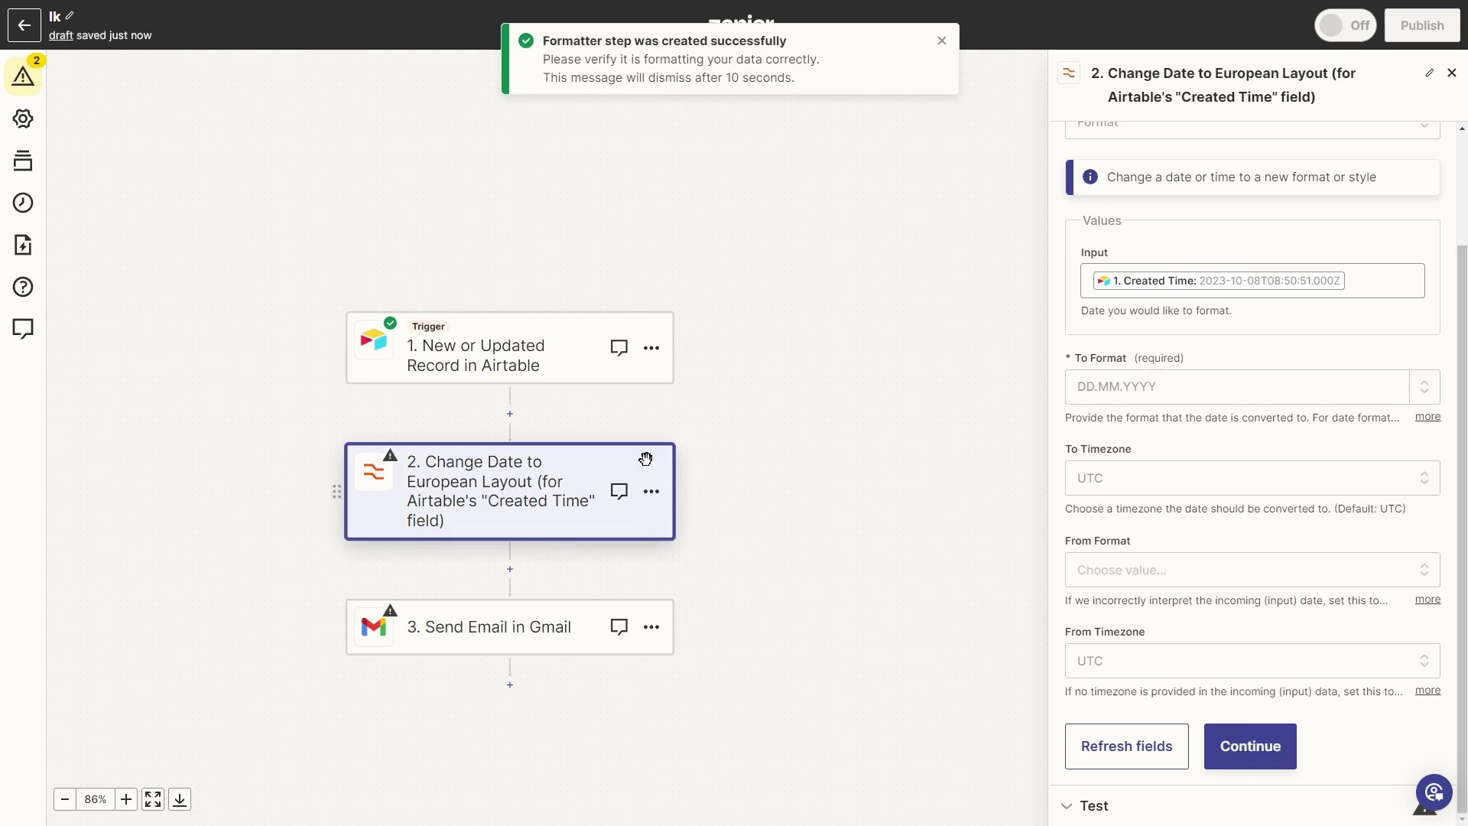
Examine the European date formatting step and the data inserted in the Gmail step's email body.
{"action": "left_click", "coordinate": [554, 486]}
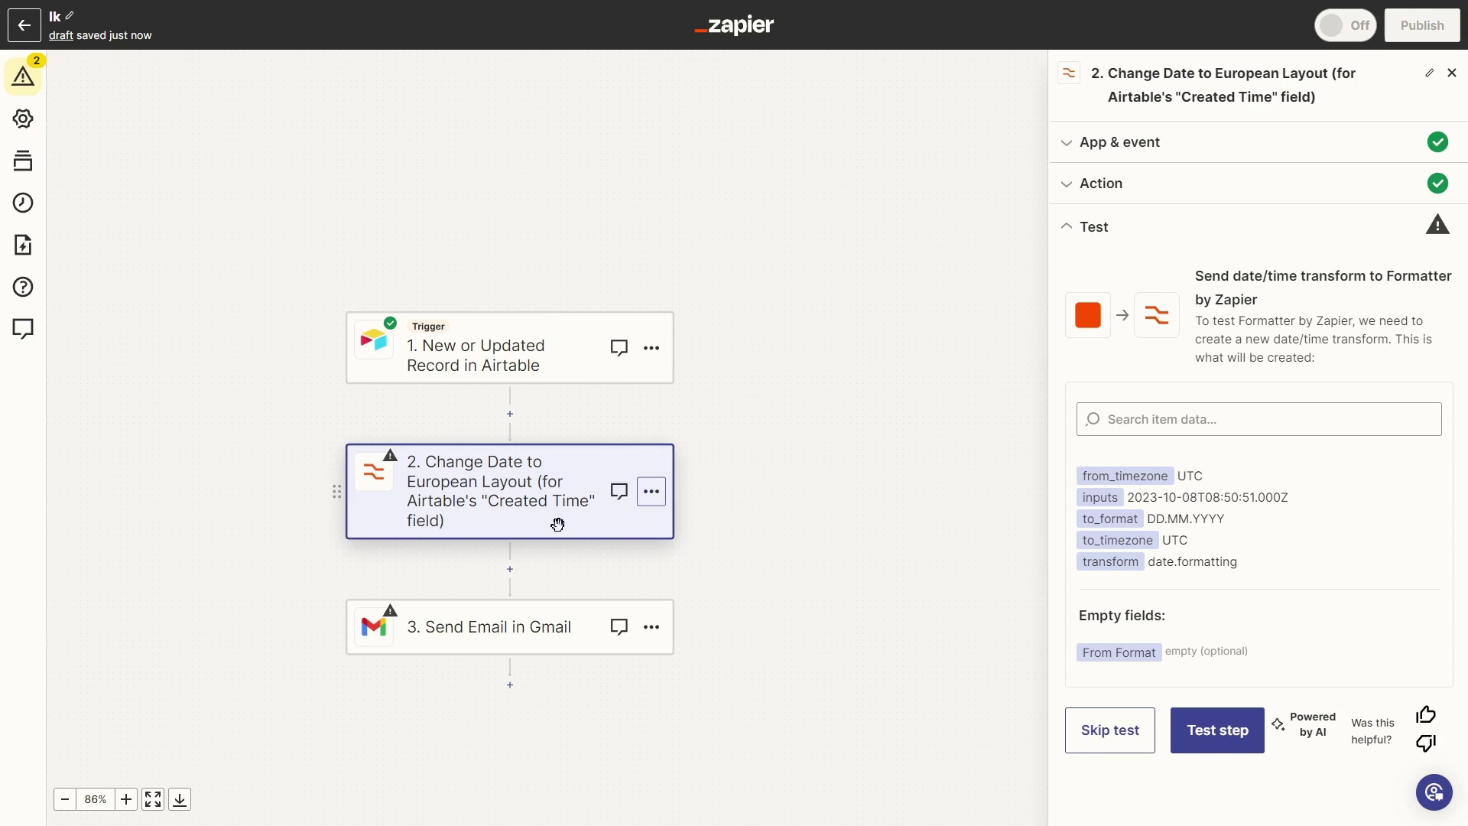
{"action": "left_click", "coordinate": [486, 637]}
{"action": "scroll", "coordinate": [1170, 439], "scroll_direction": "down", "scroll_amount": 8}
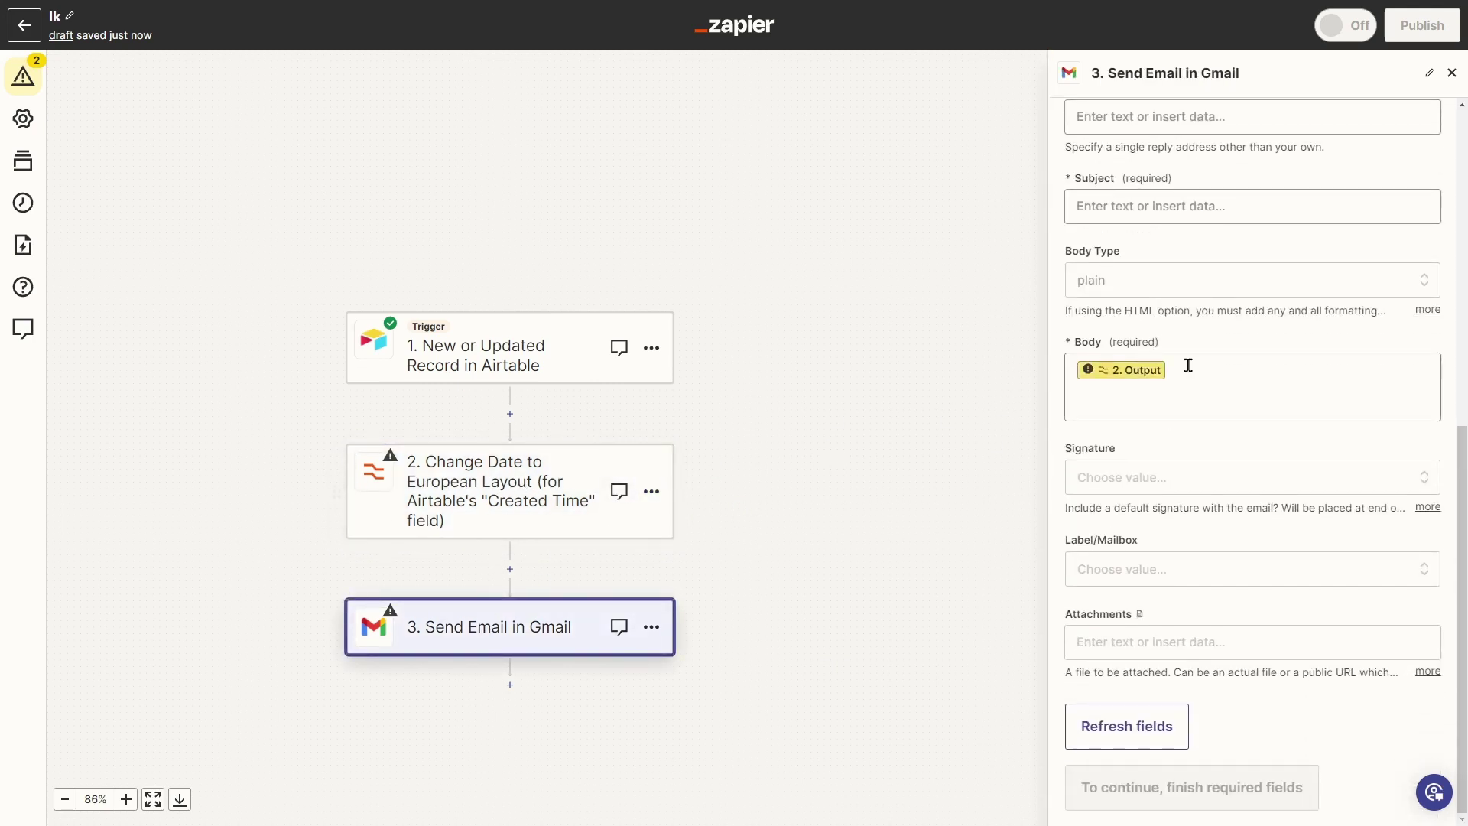
{"action": "left_click", "coordinate": [1229, 370]}
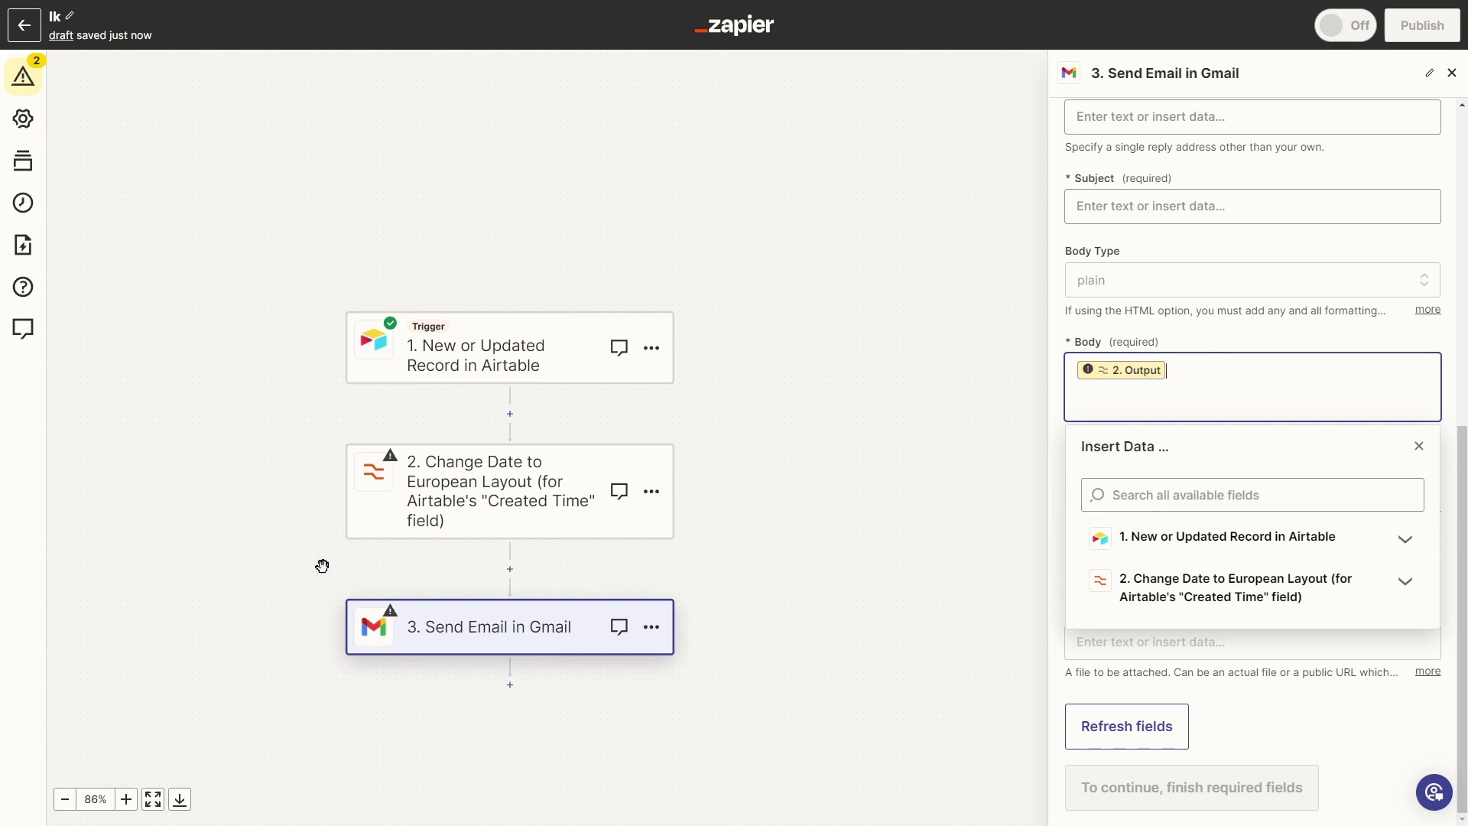